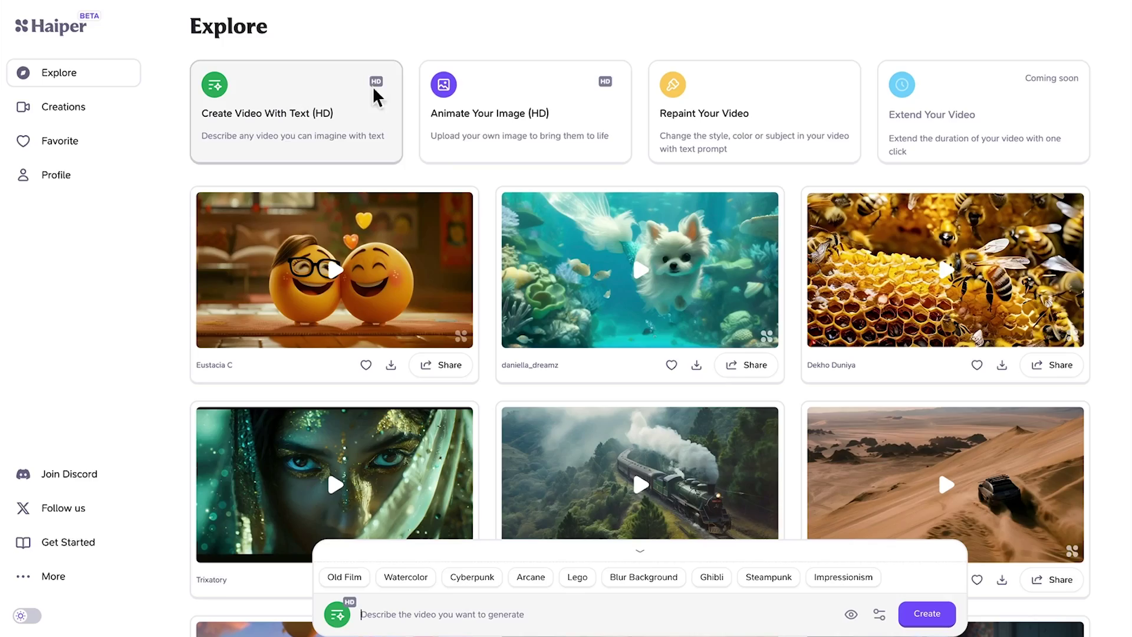
- Move from the Sora Big Sur drone sample to Haiper's 'Vision To Haiper Reality' homepage
left_click(496, 85)
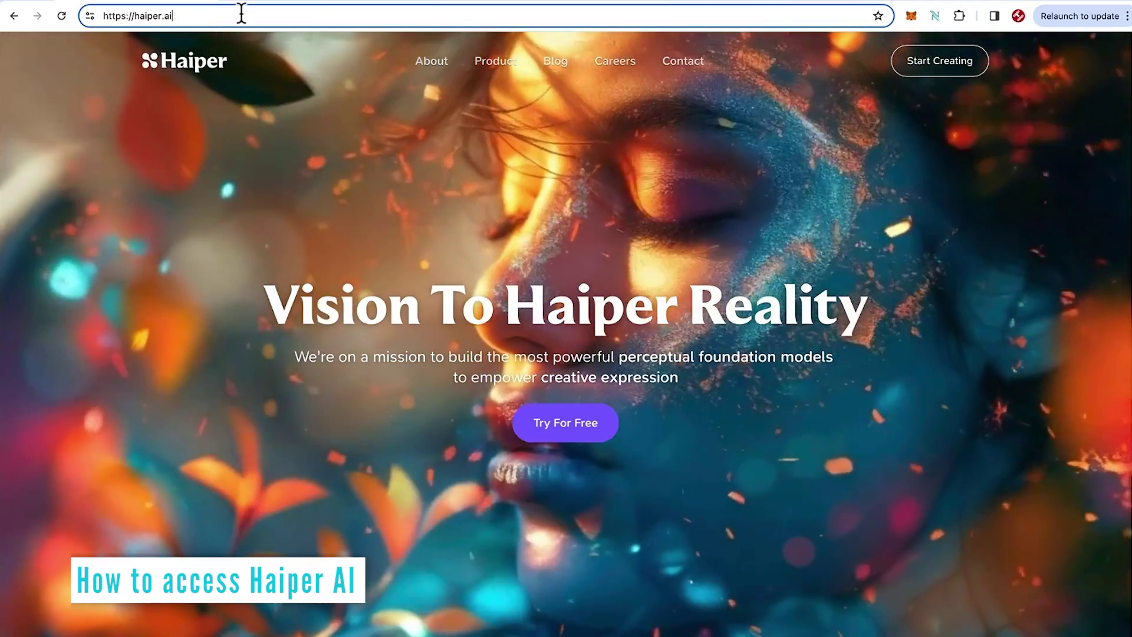
left_click_drag(262, 270, 856, 263)
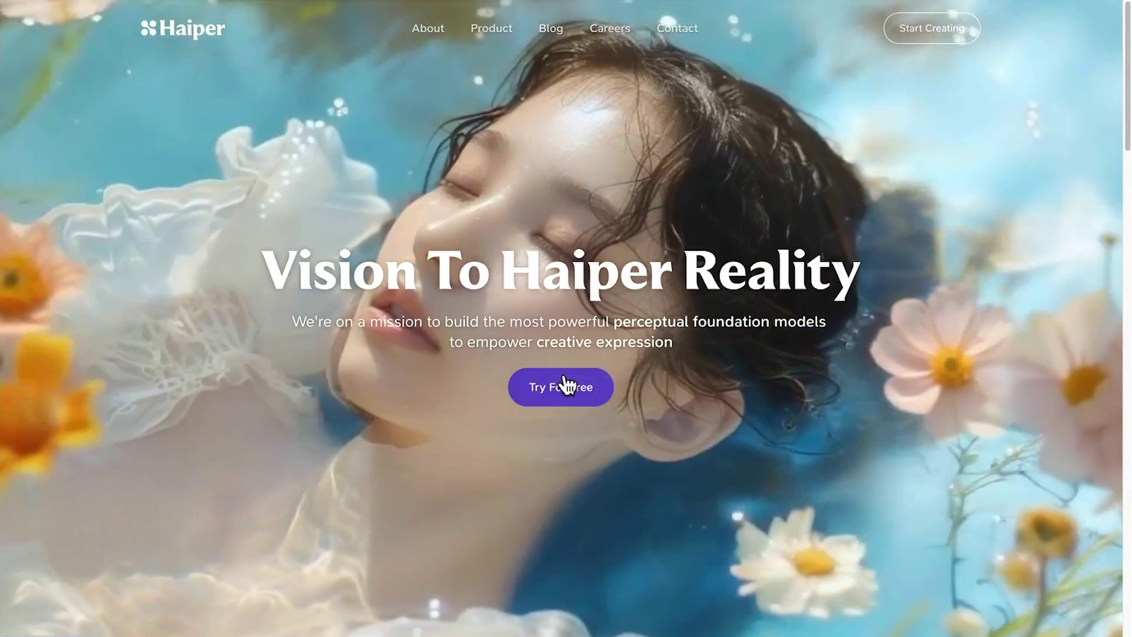
- Enter Haiper's Explore dashboard from the landing page via Try For Free
left_click(568, 387)
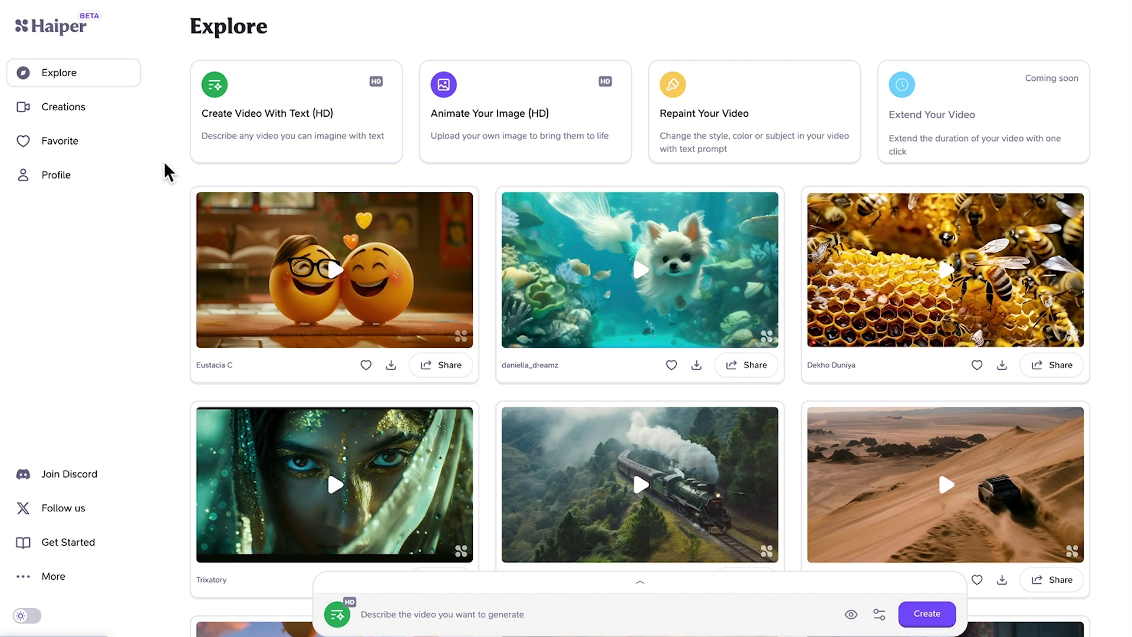
left_click(290, 105)
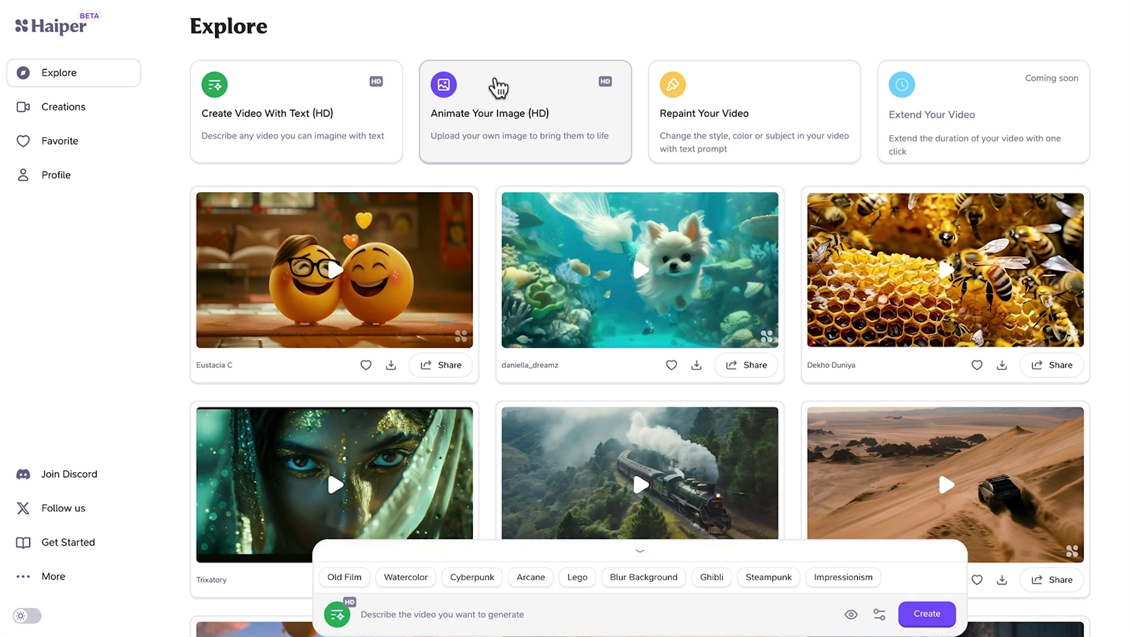
left_click(497, 87)
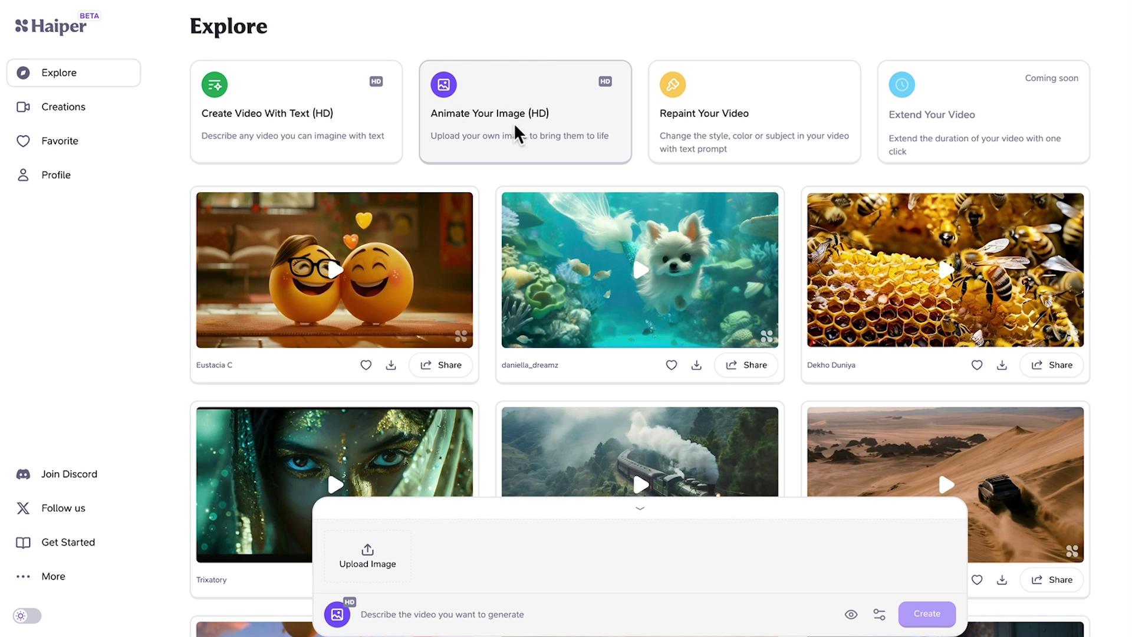
left_click(707, 106)
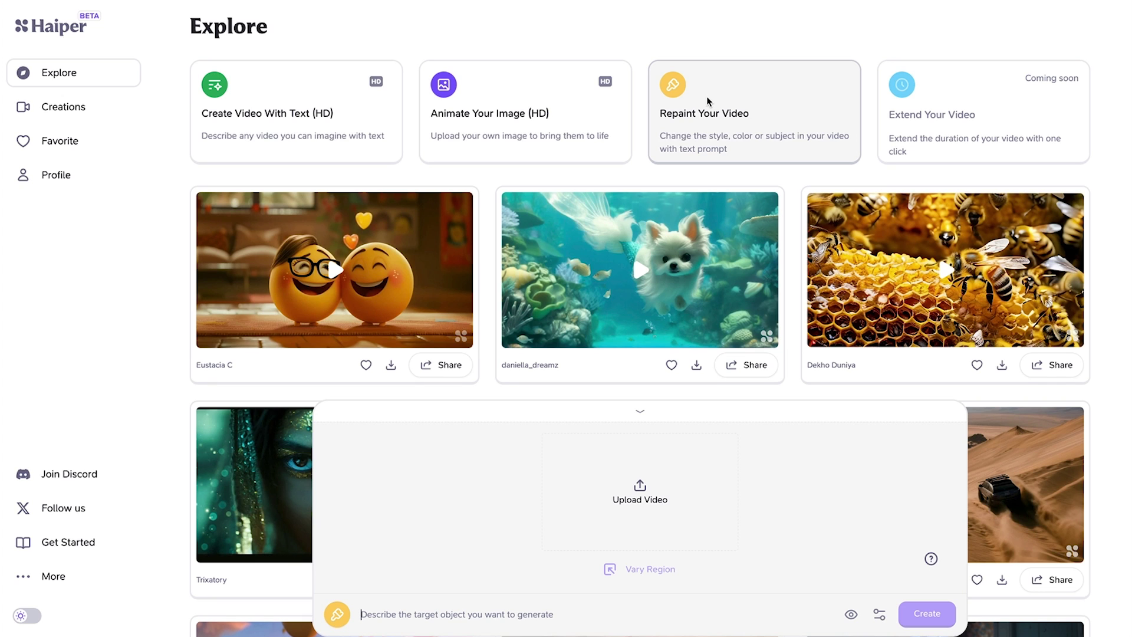
left_click(707, 101)
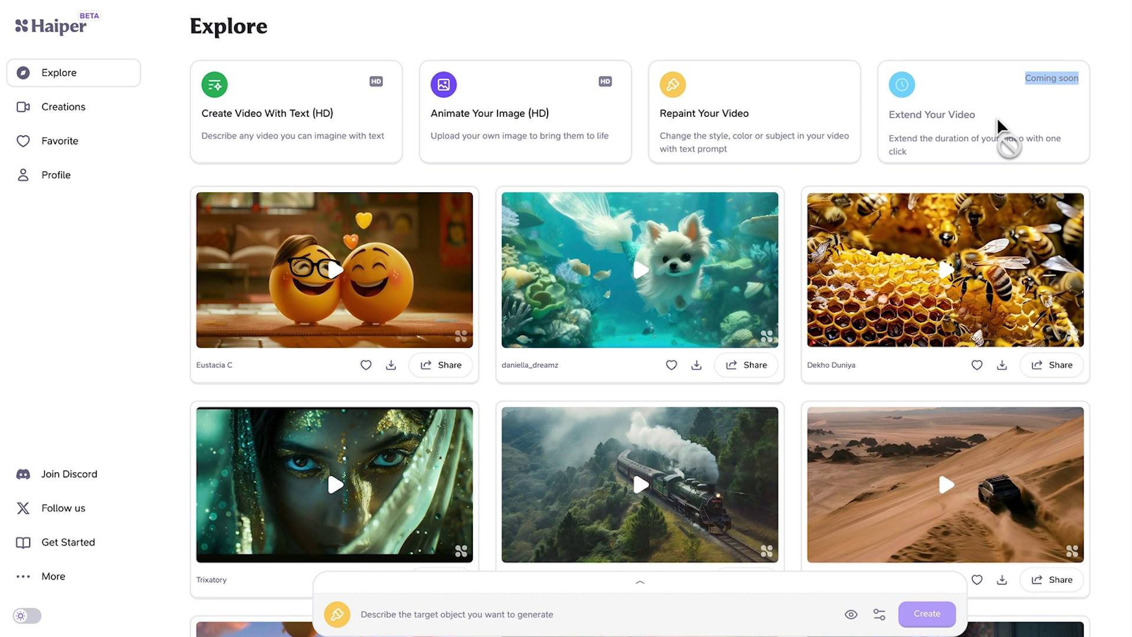
left_click(235, 148)
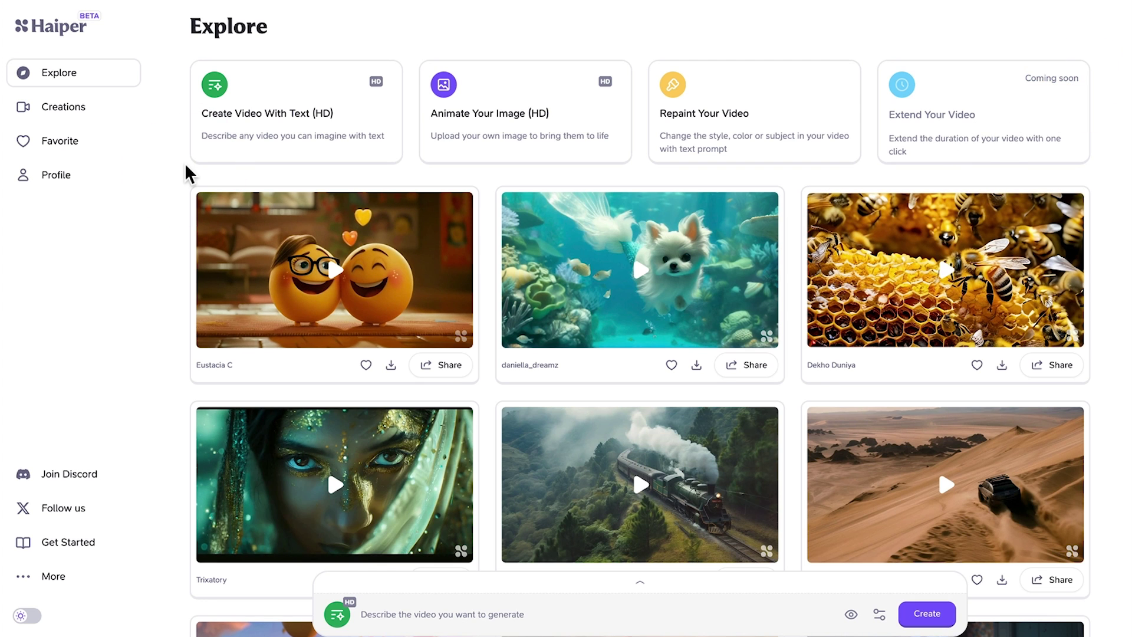
- Start a text-to-video creation, check the Seed/Duration settings, and paste the prepared prompt
left_click(250, 128)
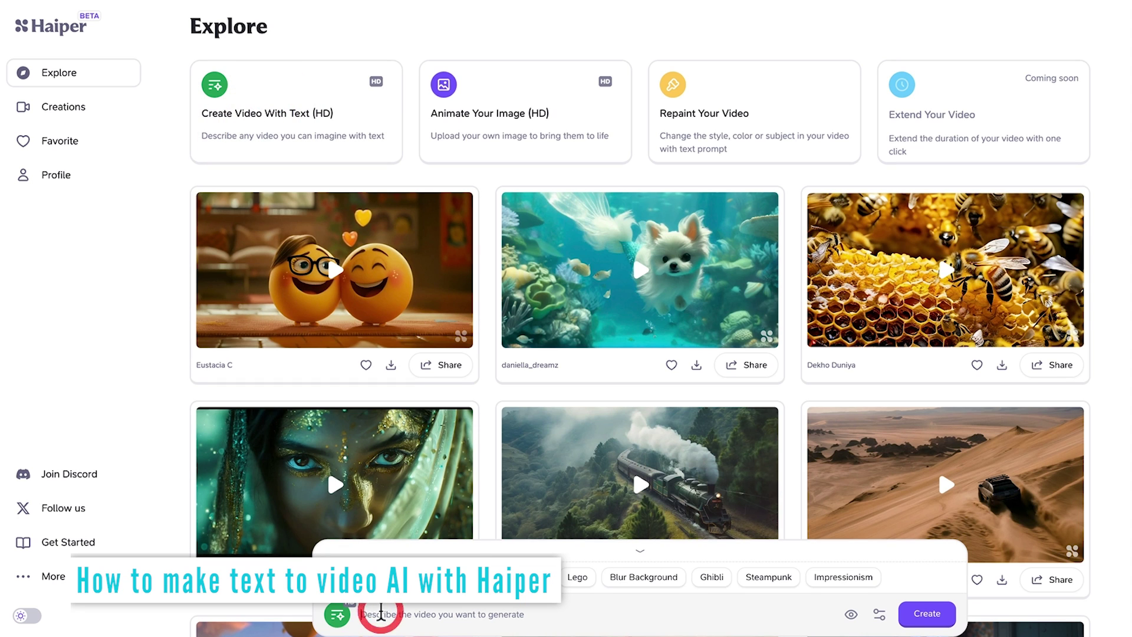
left_click(380, 614)
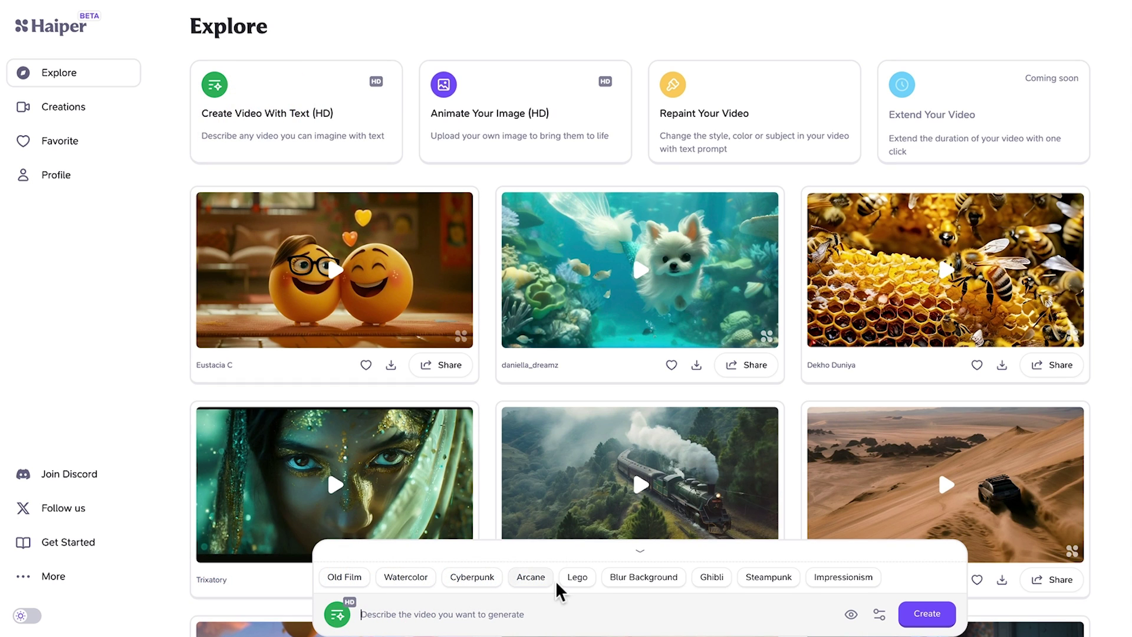
left_click(879, 614)
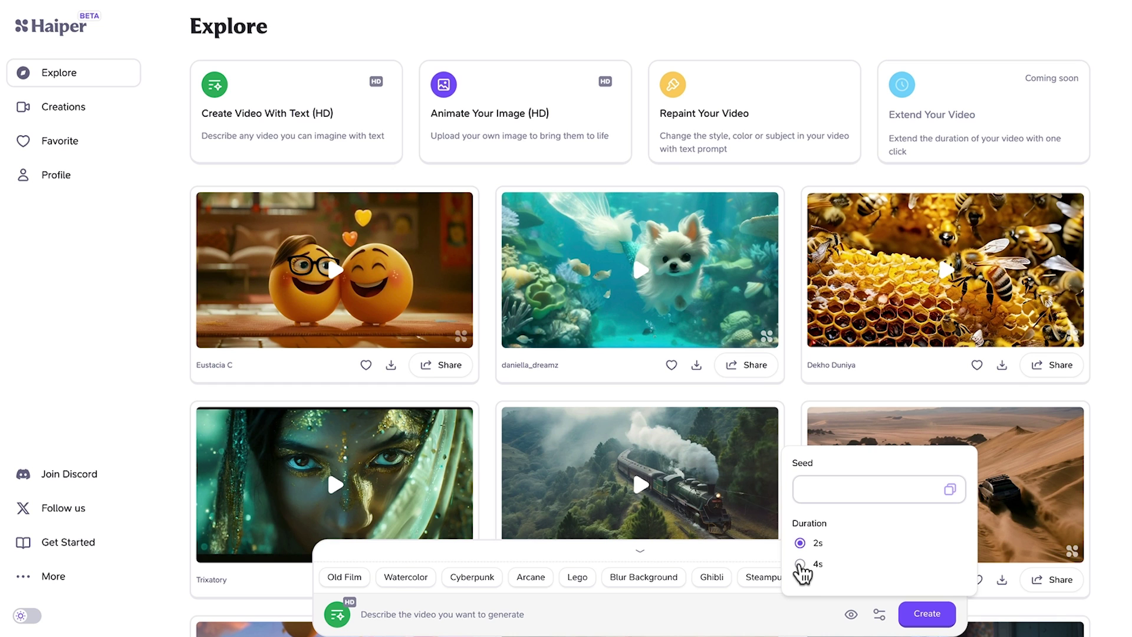
left_click(441, 613)
type("A close-up of coffee being poured into a cup, capturing the steam and the rich, dark liquid filling the cup, symbolizing energy and warmth.")
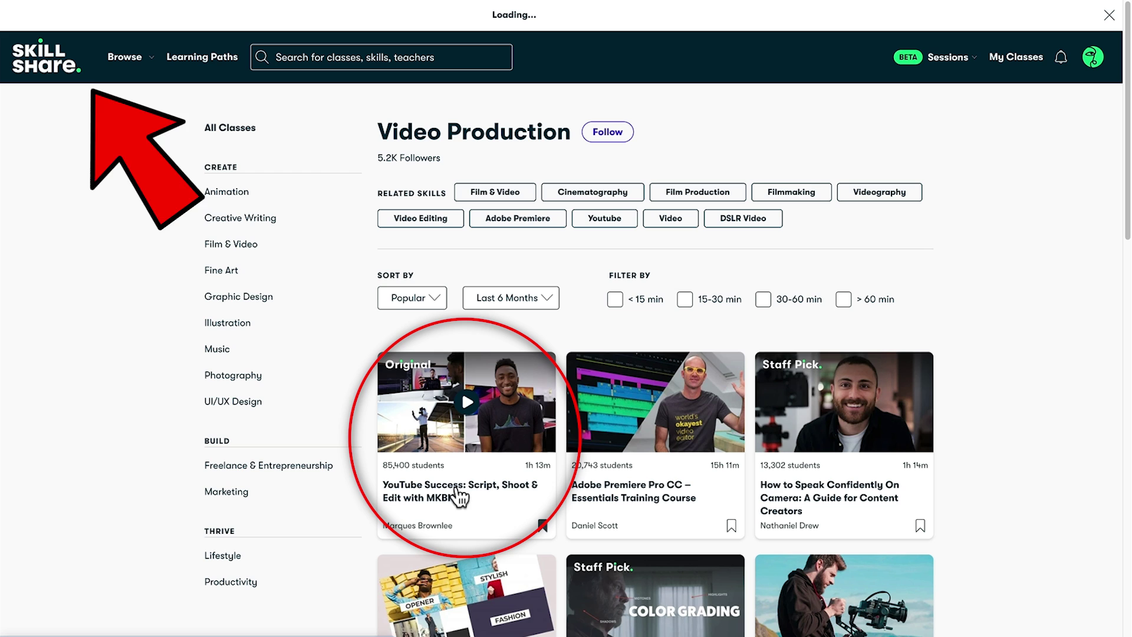
- Open the MKBHD YouTube Success class, add Productivity to the topics, and save the picks
left_click(474, 495)
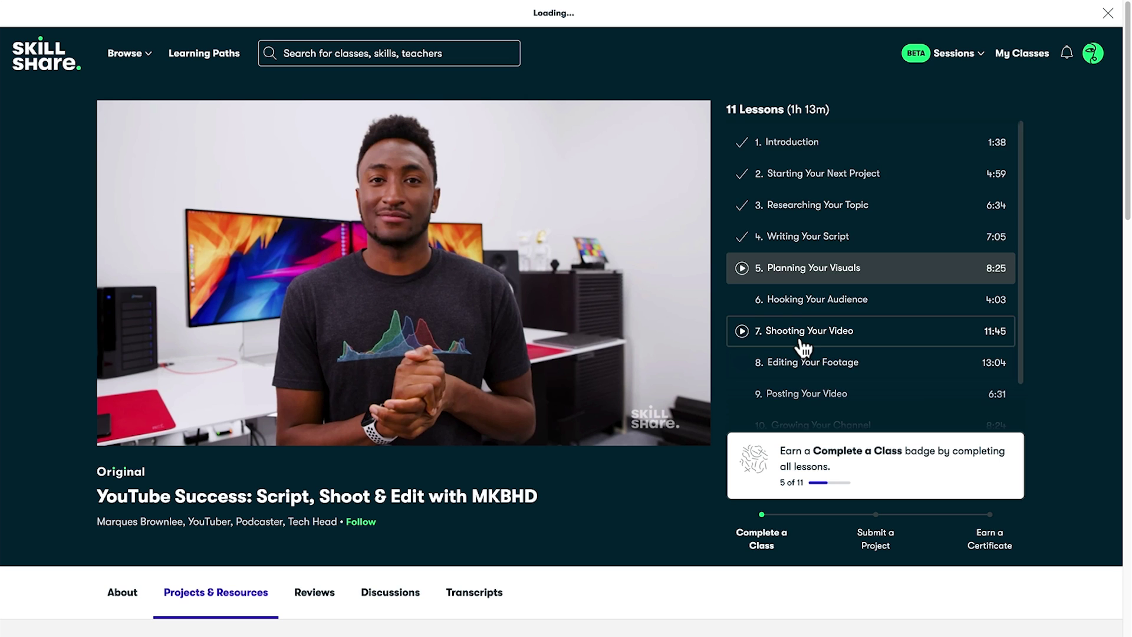
scroll(803, 348, "down", 1)
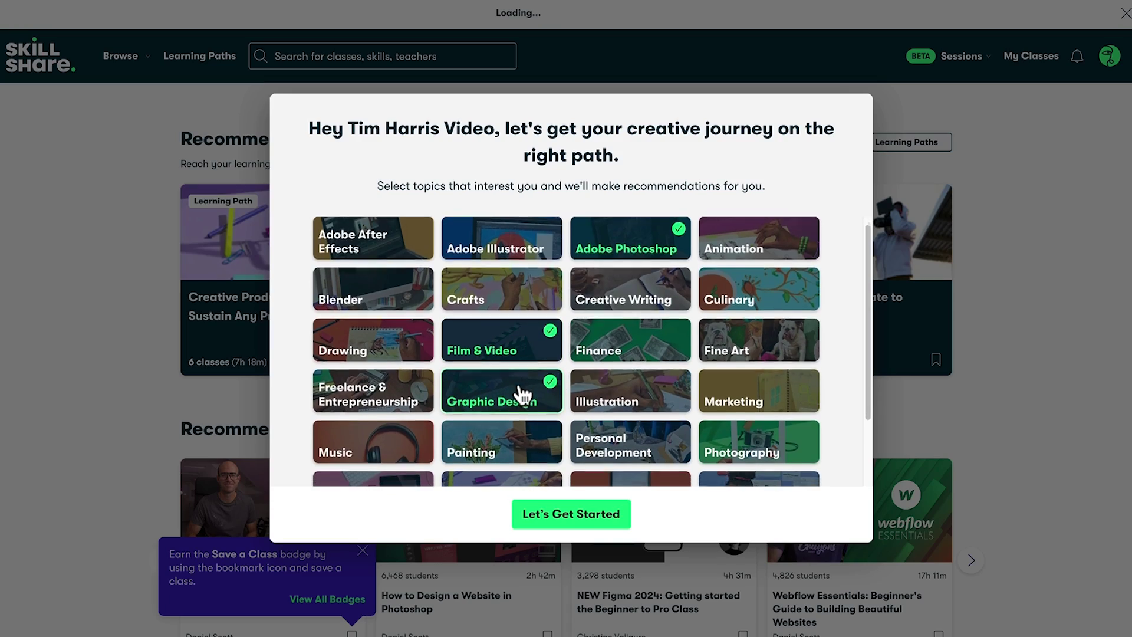
left_click(514, 399)
left_click(550, 505)
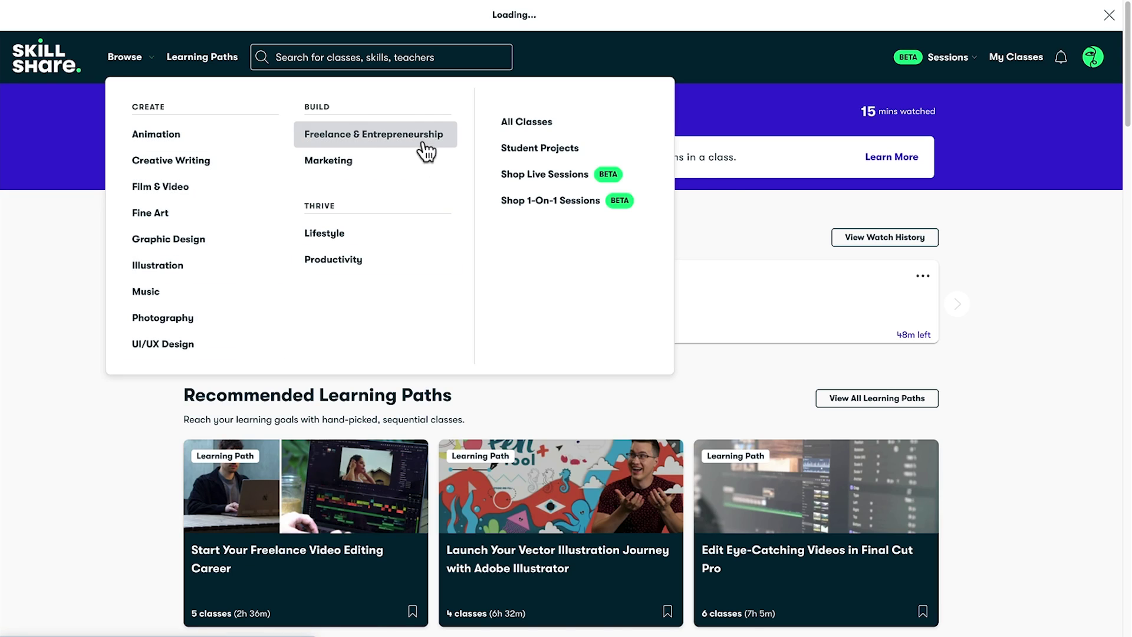
- Scroll through the Skillshare catalogue and open a class
scroll(966, 288, "down", 10)
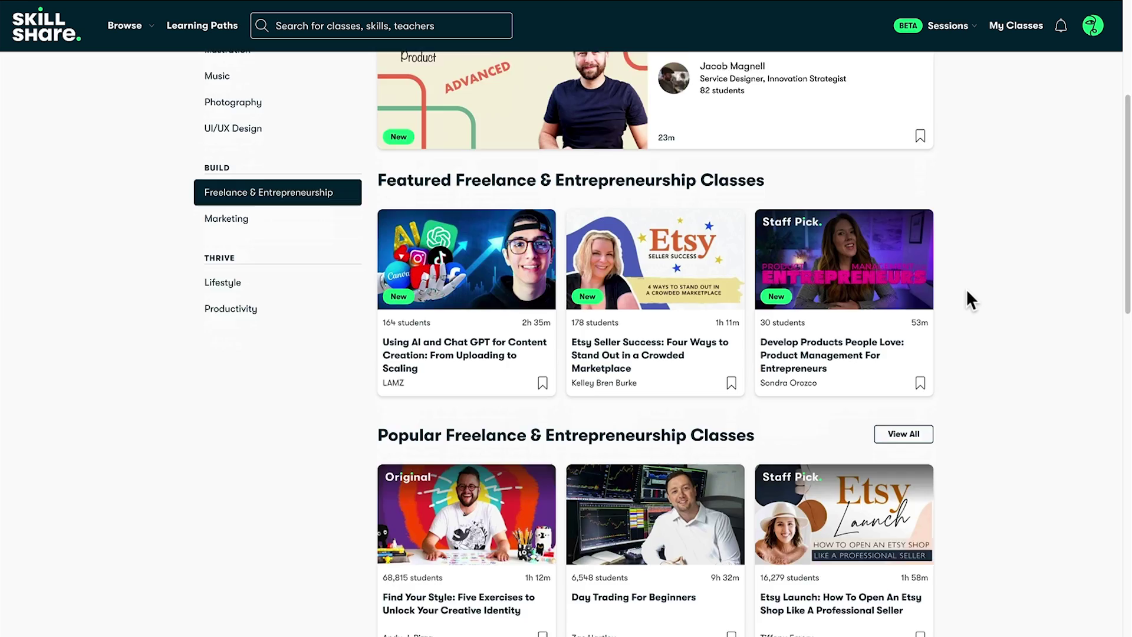
scroll(967, 290, "down", 5)
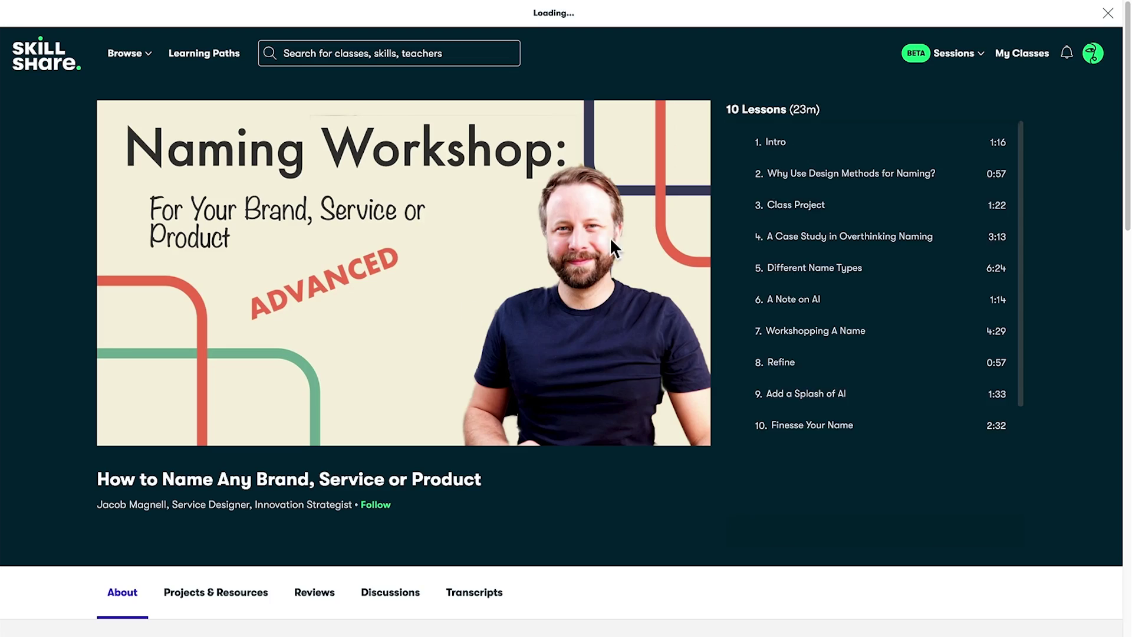
scroll(853, 224, "down", 1)
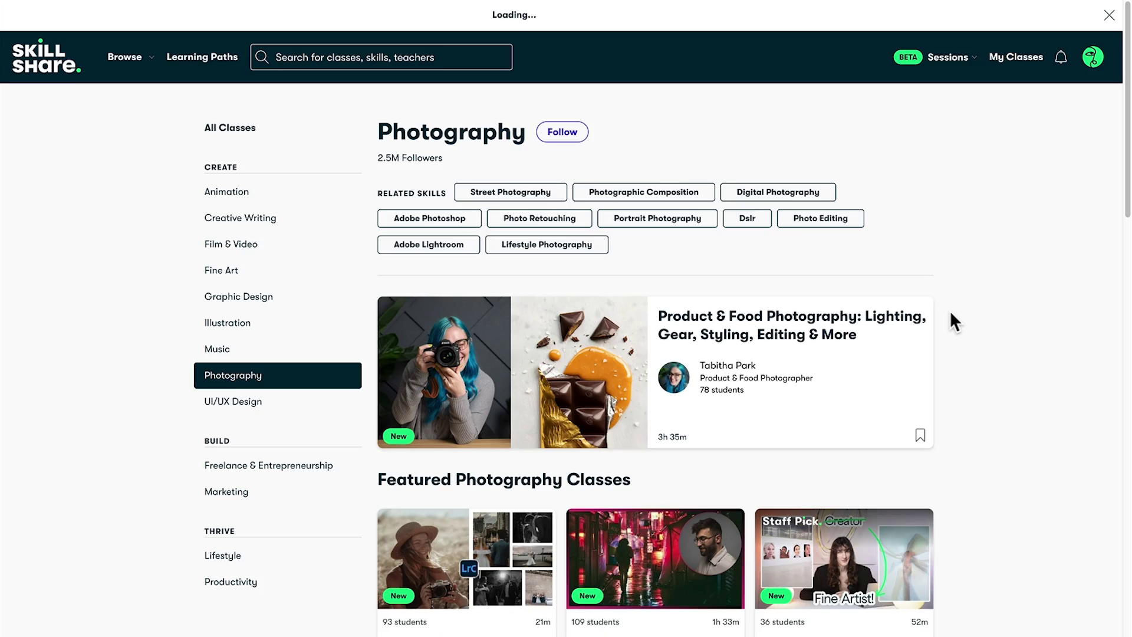
scroll(950, 310, "down", 4)
left_click(702, 328)
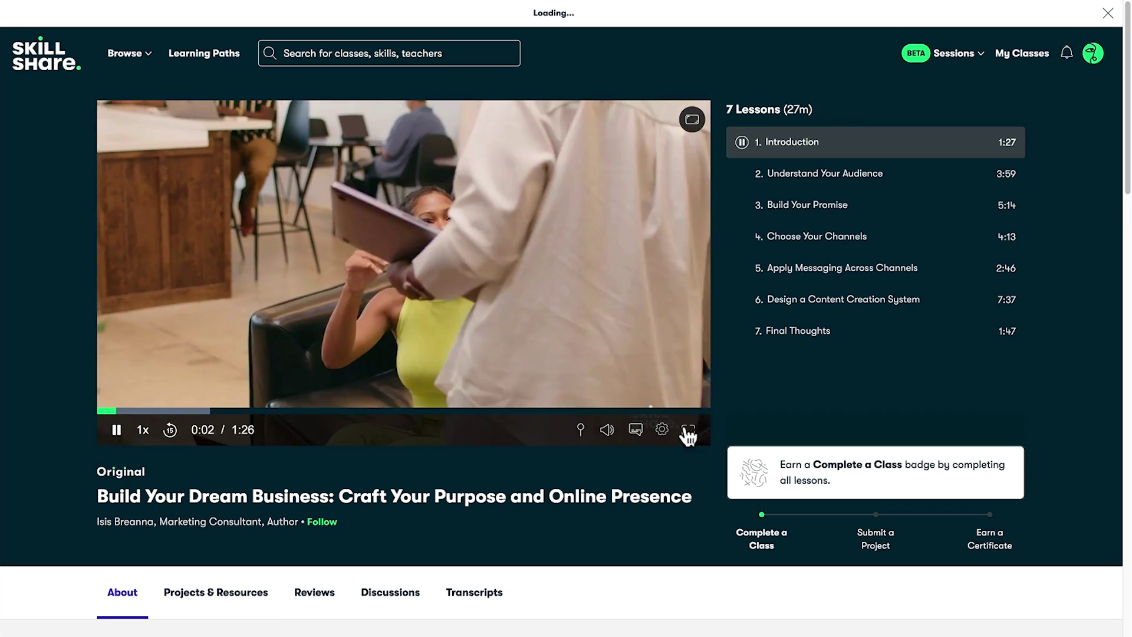
- Watch the class video full screen, then view its Reviews and Discussions
left_click(688, 435)
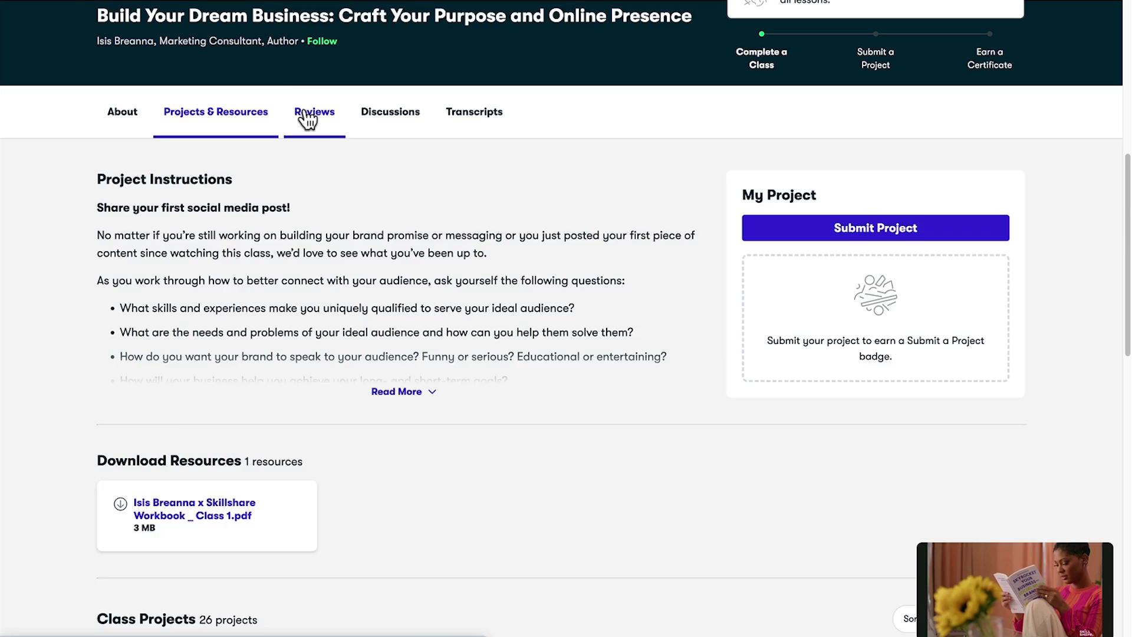
left_click(306, 120)
left_click(379, 127)
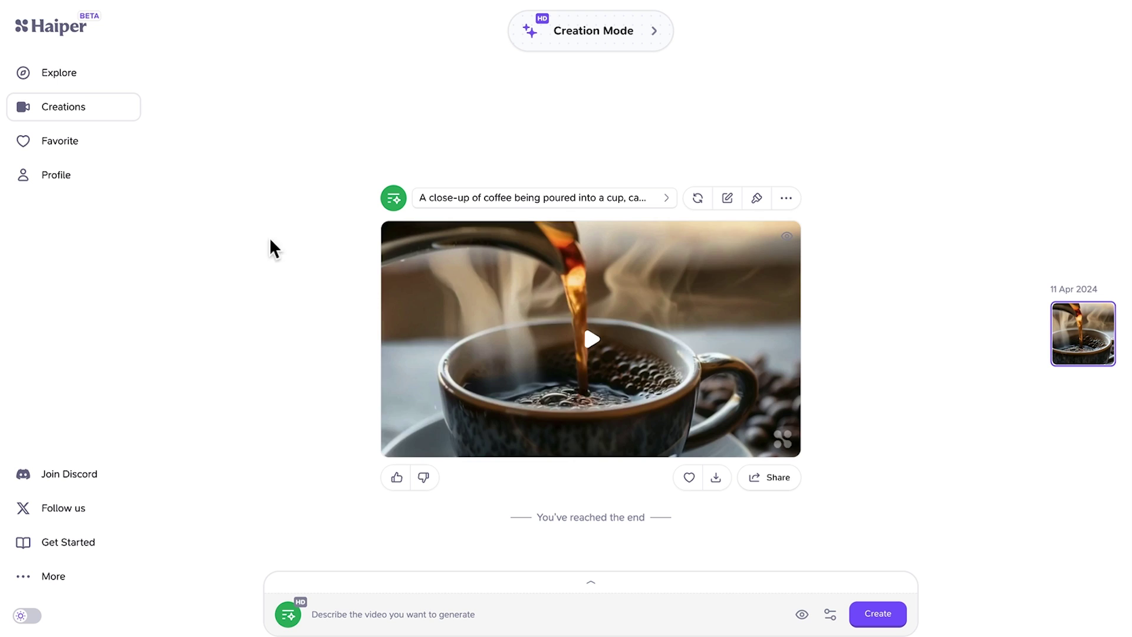
left_click(586, 334)
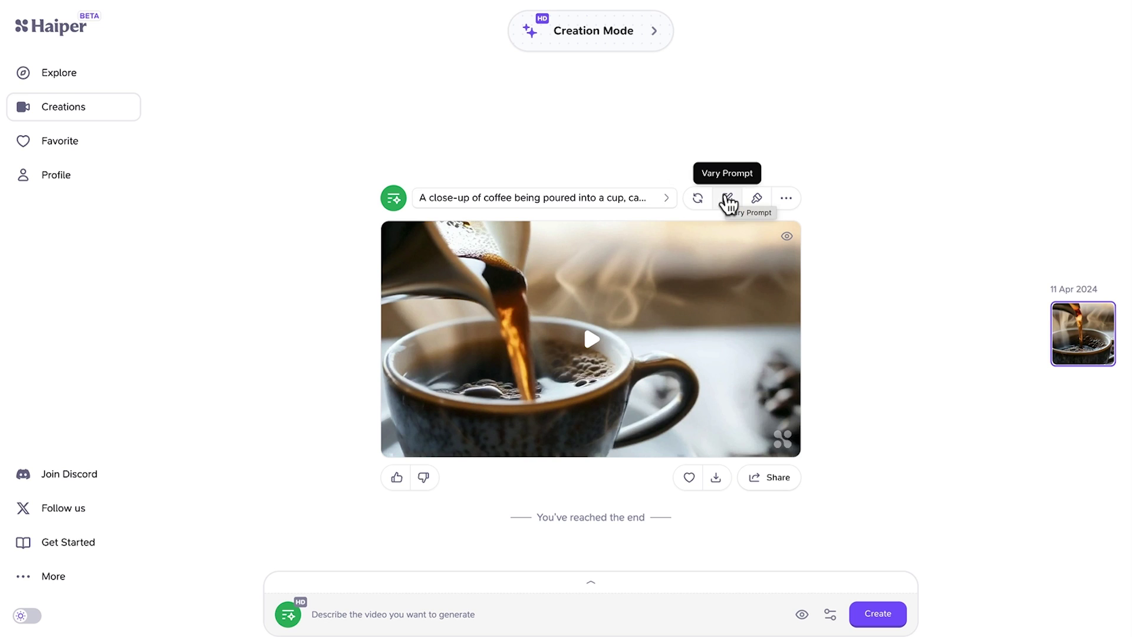
- Mark the coffee stream and cup as repaint regions, then check viewing permissions without changes
left_click(756, 198)
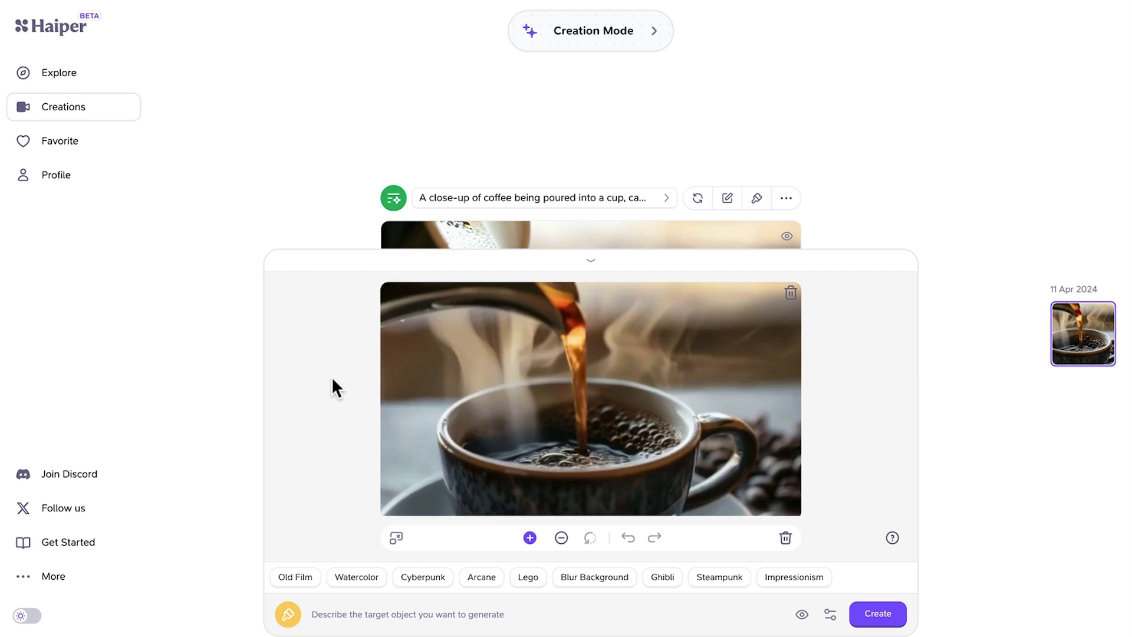
left_click(567, 319)
left_click(627, 472)
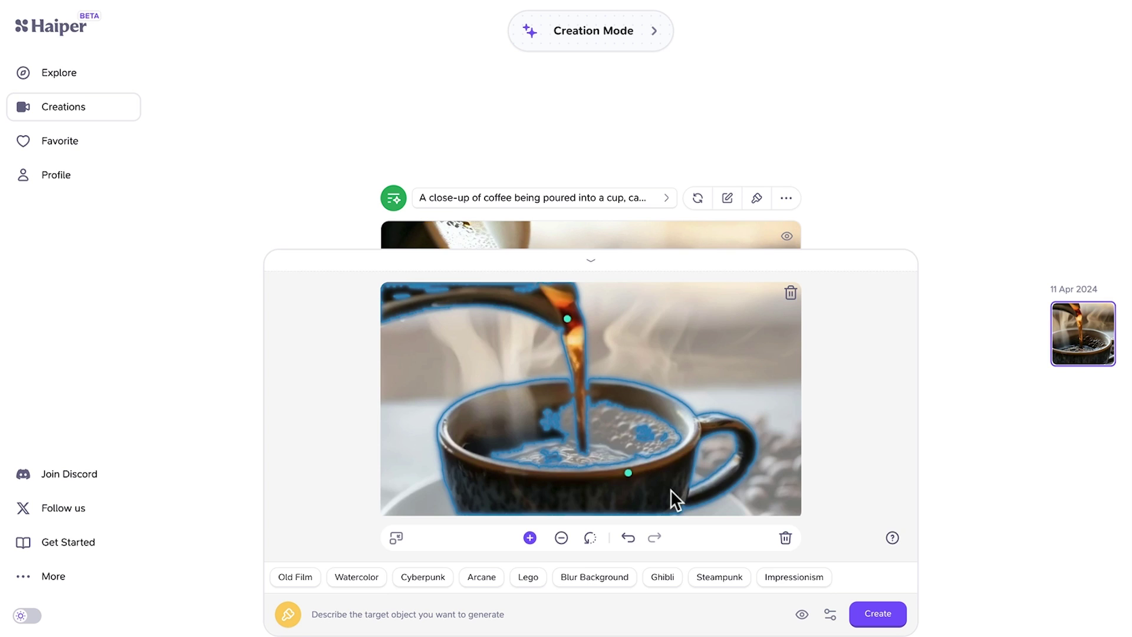
left_click(816, 203)
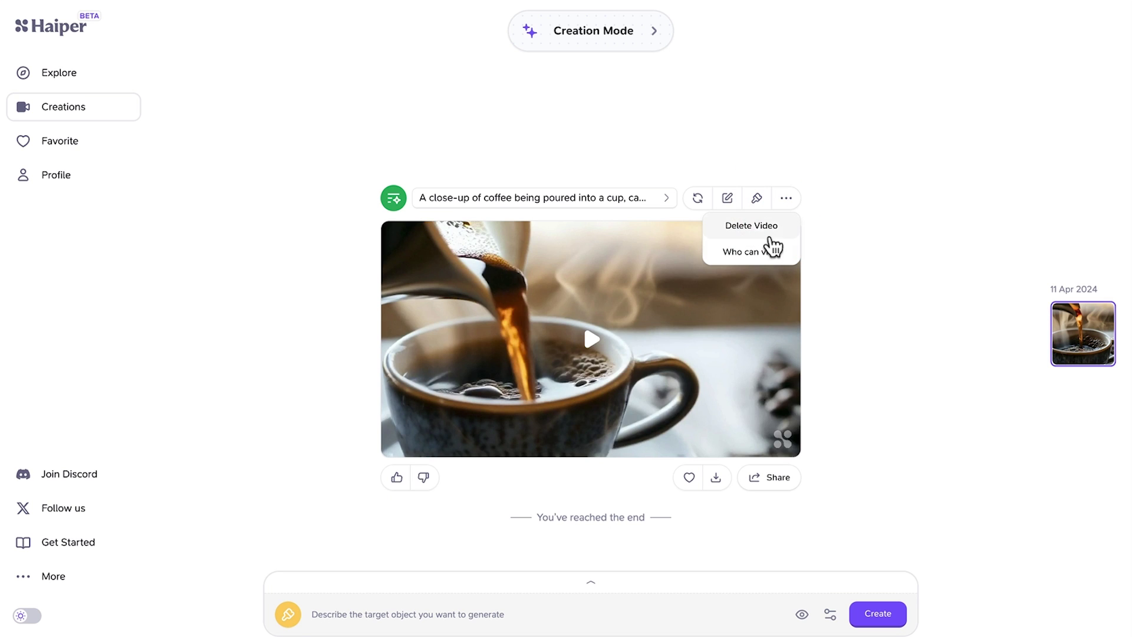
left_click(771, 247)
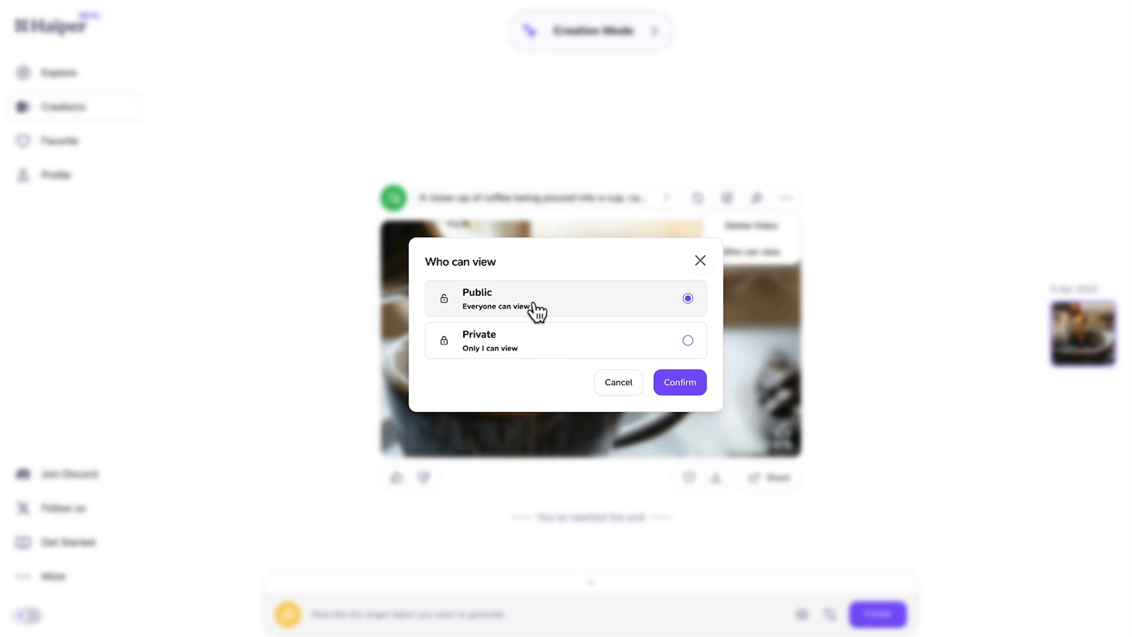
left_click(612, 386)
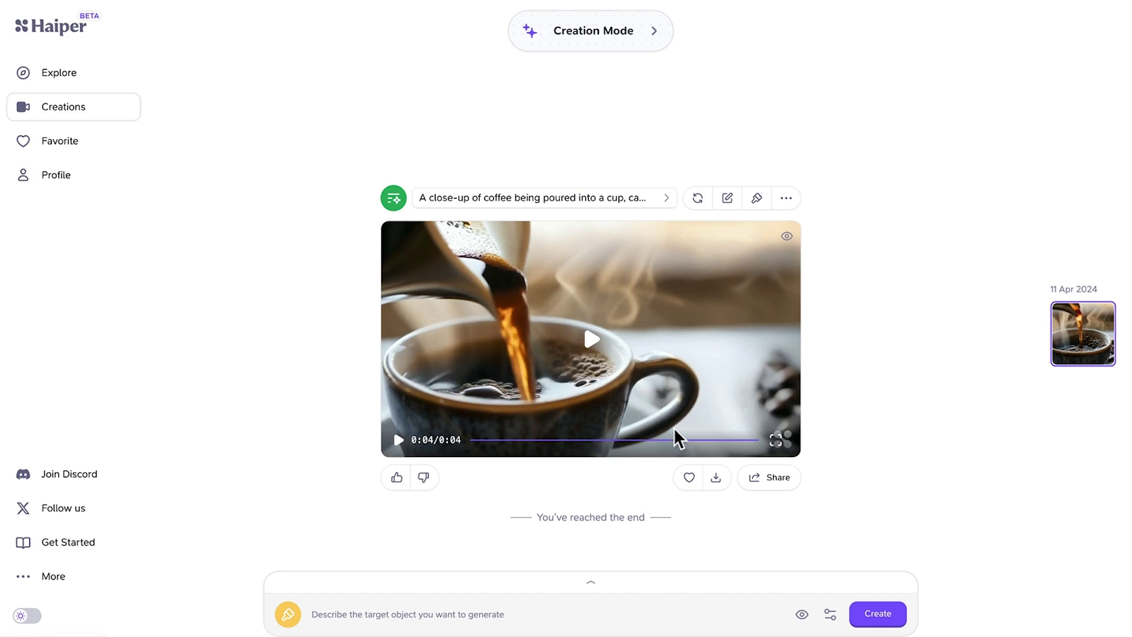
- Download the coffee clip and start a new text-to-video creation
left_click(724, 479)
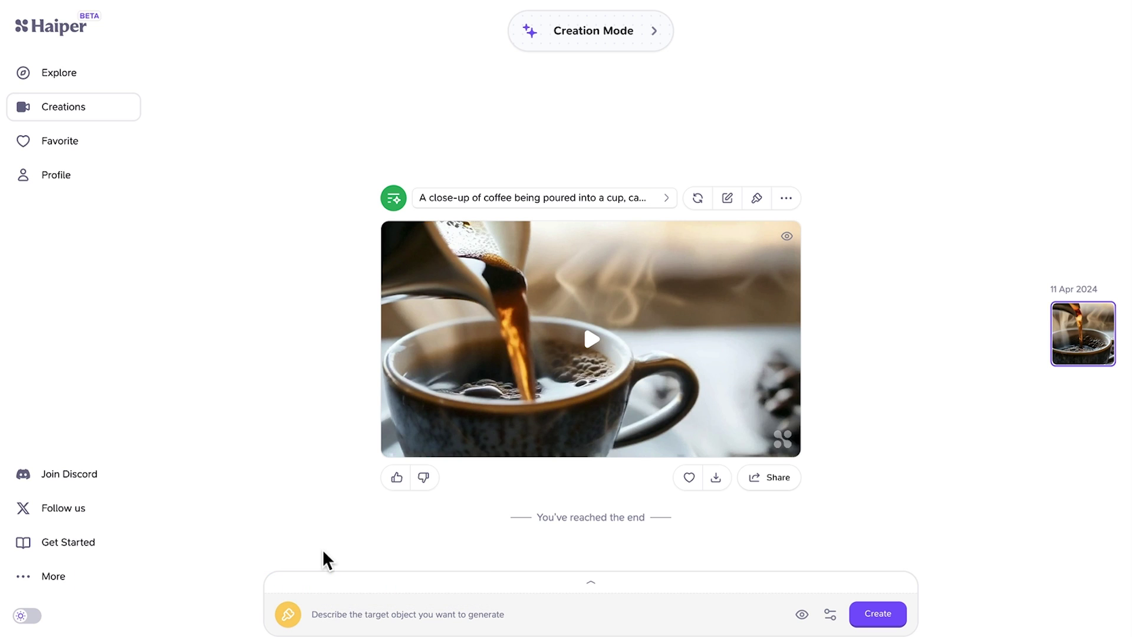
left_click(588, 33)
left_click(486, 270)
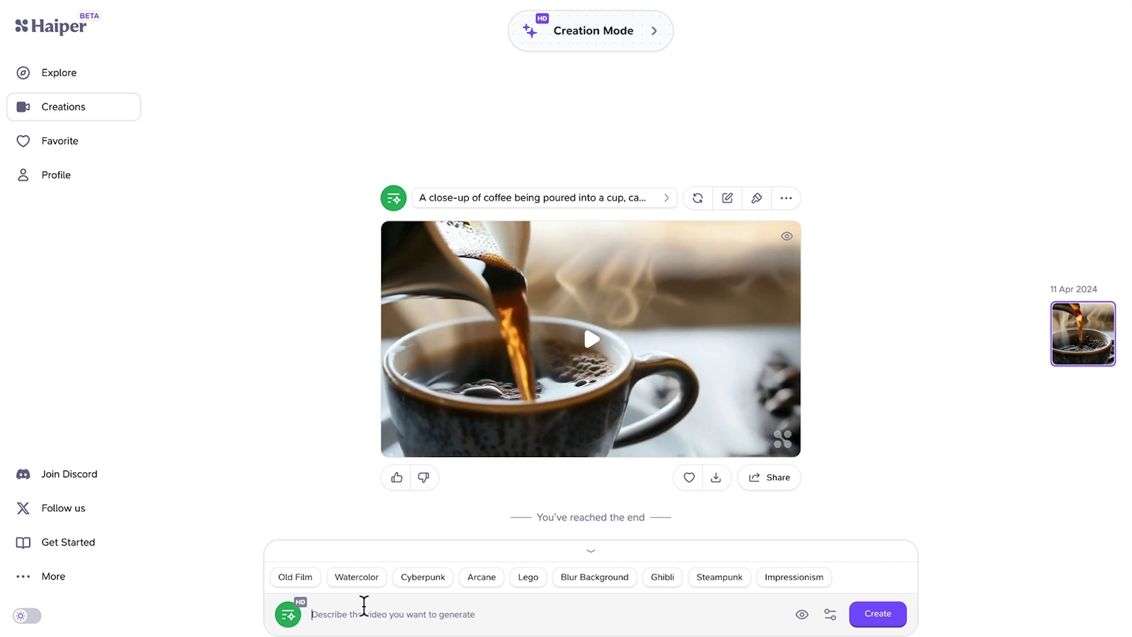
- Paste the young-man-reading-on-a-cloud prompt, generate the clip, and play it
left_click(342, 614)
type("A young man at his 20s is sitting on a piece of cloud in the sky, reading a book.")
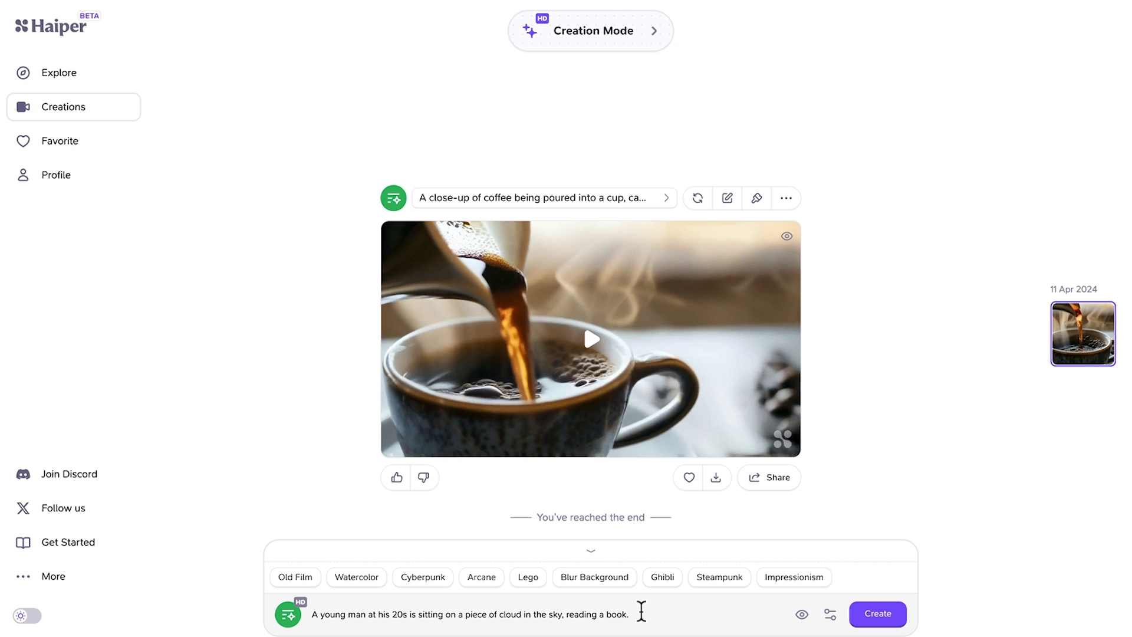
left_click(861, 616)
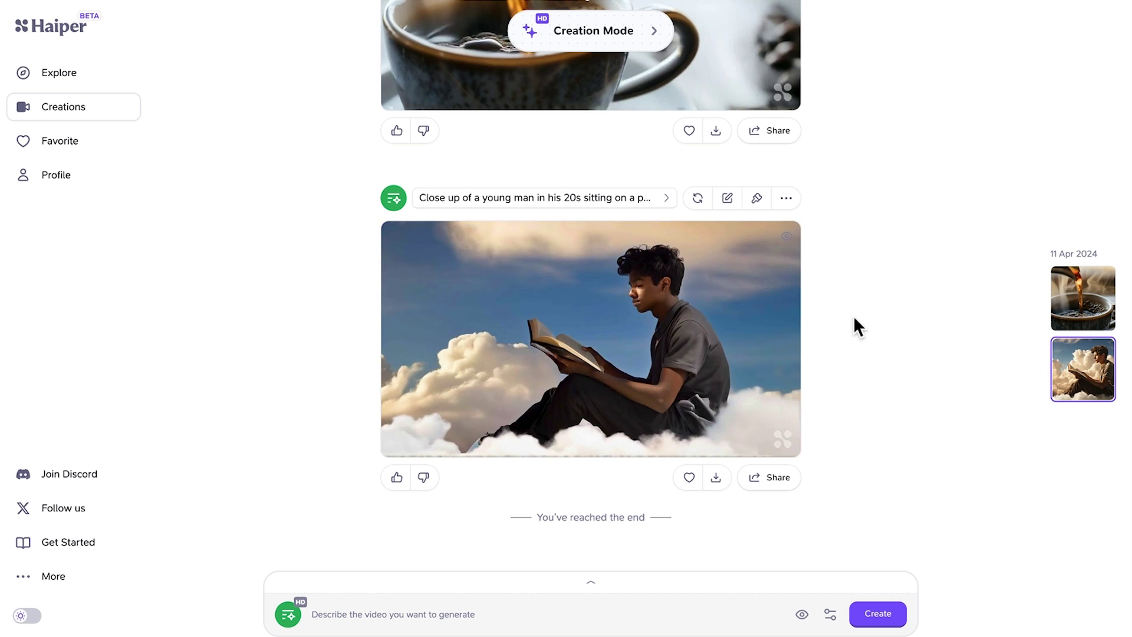
left_click(599, 328)
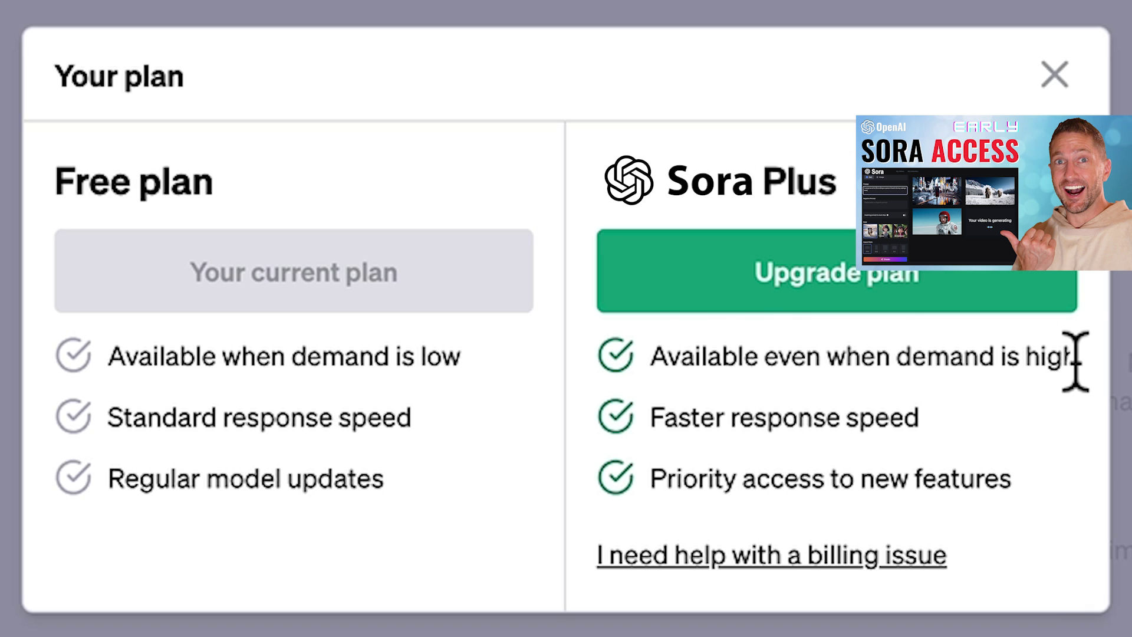
- Highlight Sora Plus's 'Available even when demand is high' benefit in the plan comparison
left_click_drag(1076, 361, 645, 371)
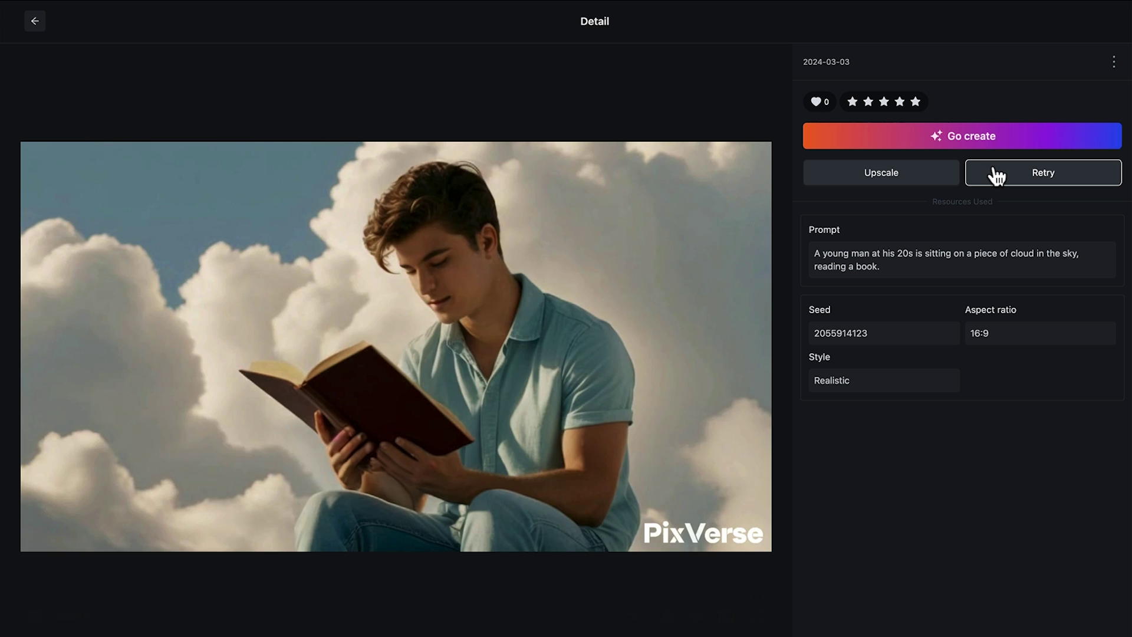
- Open the Detail page's extra actions and scroll to PixVerse's Creations from Community gallery
left_click(1112, 62)
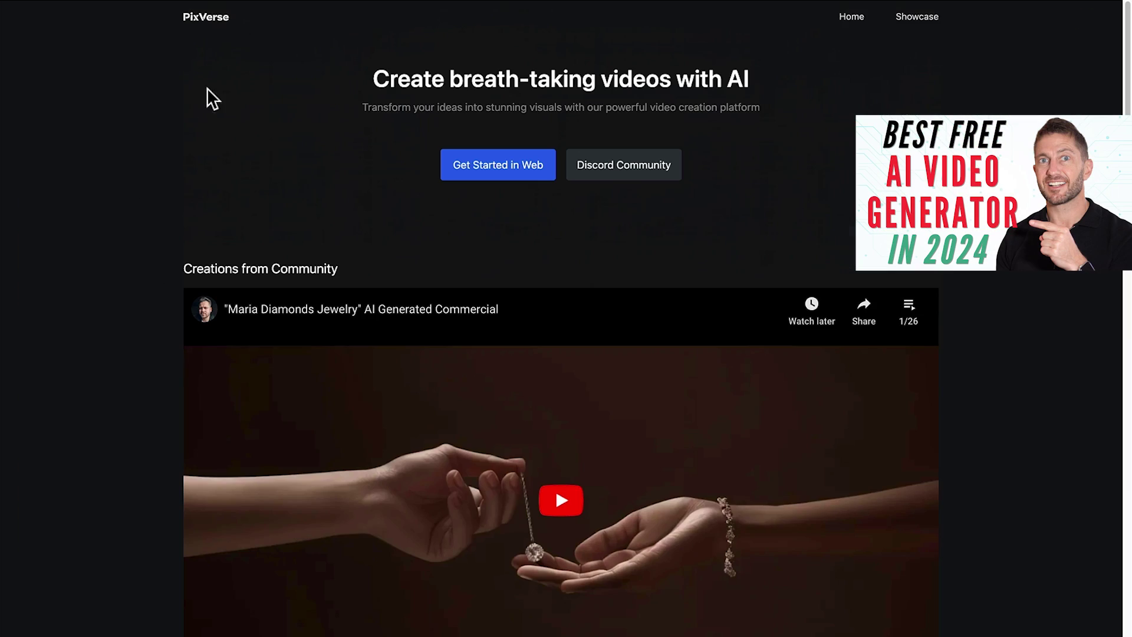
scroll(190, 239, "down", 10)
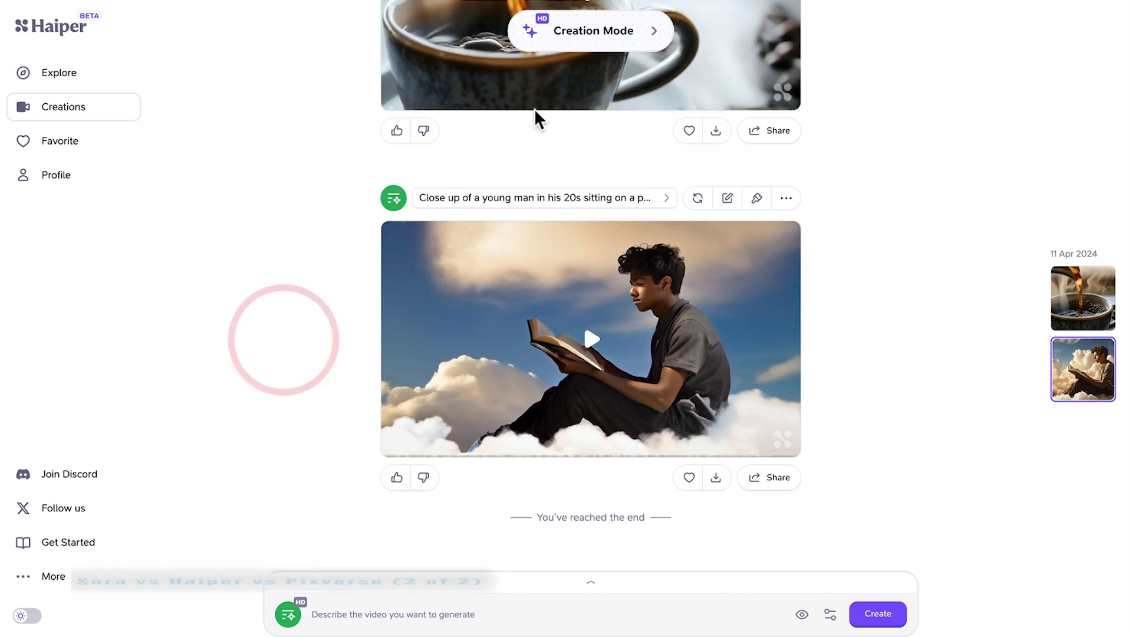
- Start a new text-to-video creation and paste the drone coastline prompt
left_click(598, 30)
left_click(465, 274)
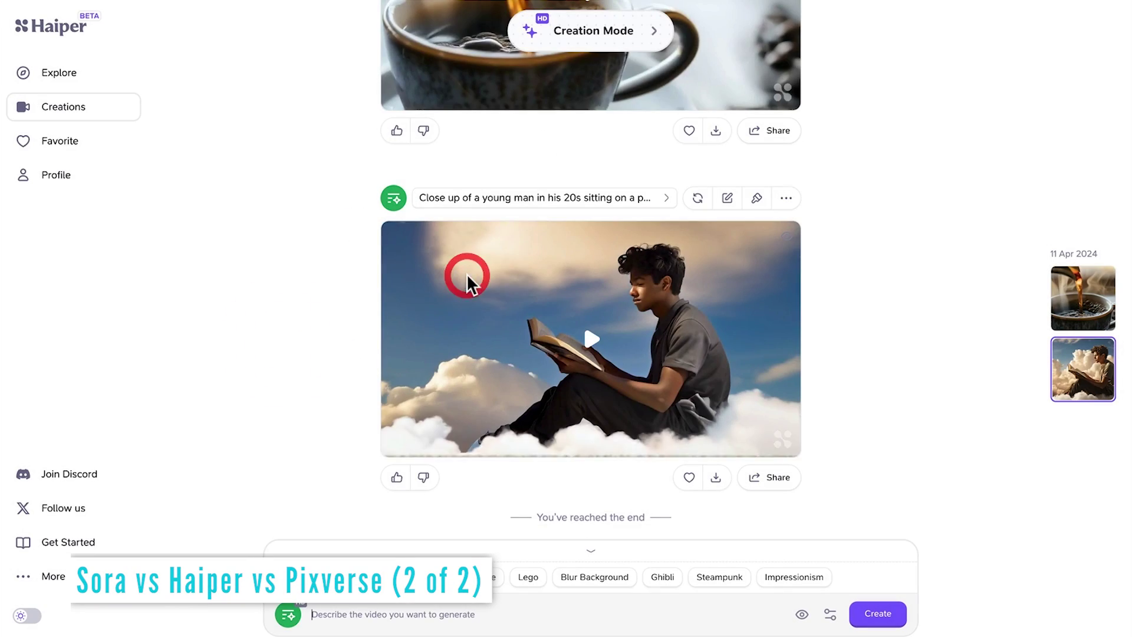
left_click(339, 554)
type("Drone view of waves crashing against the rugged cliffs along Big Sur’s garay point beach. The crashing blue waters create white-tipped waves, while the golden light of the setting sun illuminates the rocky shore. A small island with a lighthouse sits in the distance, and green shrubbery covers the cliff’s edge. The steep drop from the road down to the beach is a dramatic feat, with the cliff’s edges jutting out over the sea. This is a view that captures the raw beauty of the coast and the rugged landscape of the Pacific Coast Highway.")
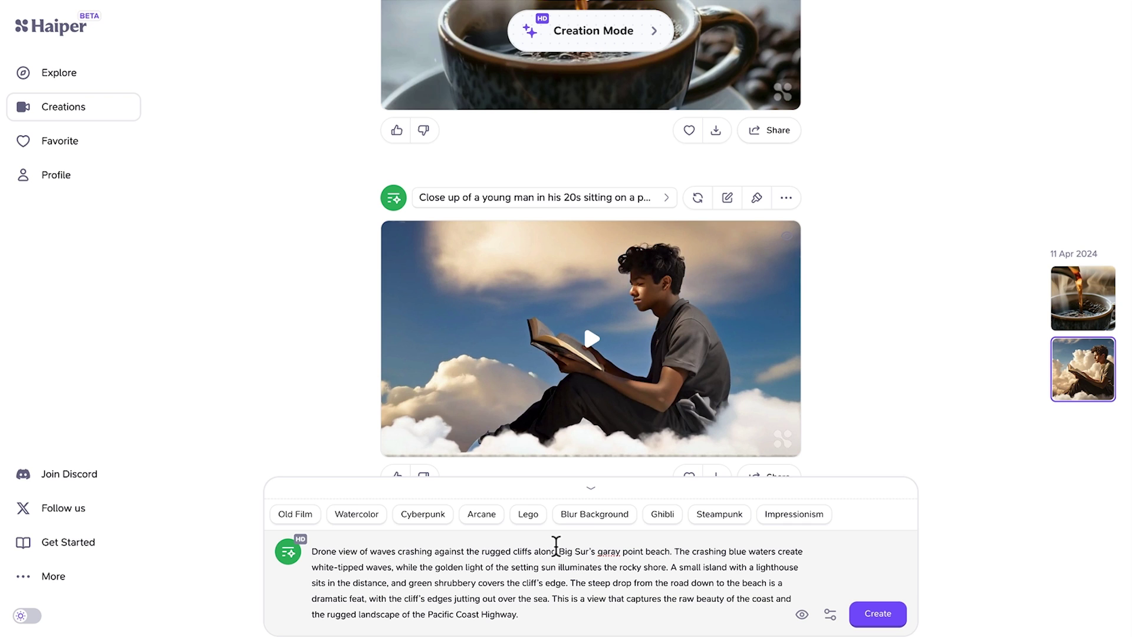
- Keep the clip length at 4 seconds and generate the drone coastline video
left_click(833, 614)
left_click(826, 570)
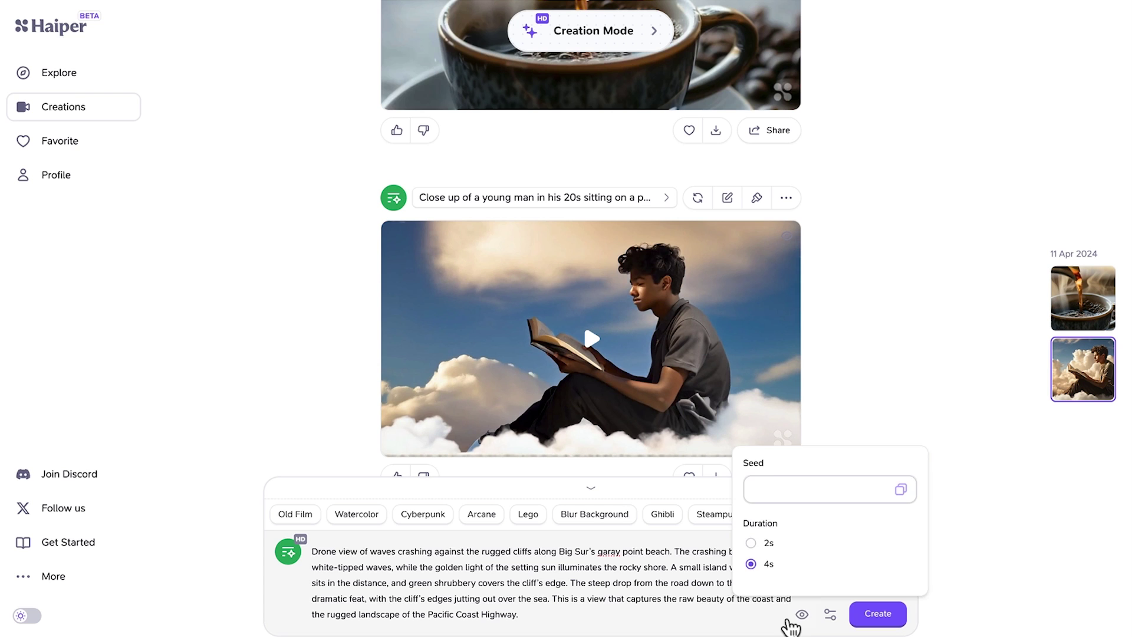
left_click(874, 614)
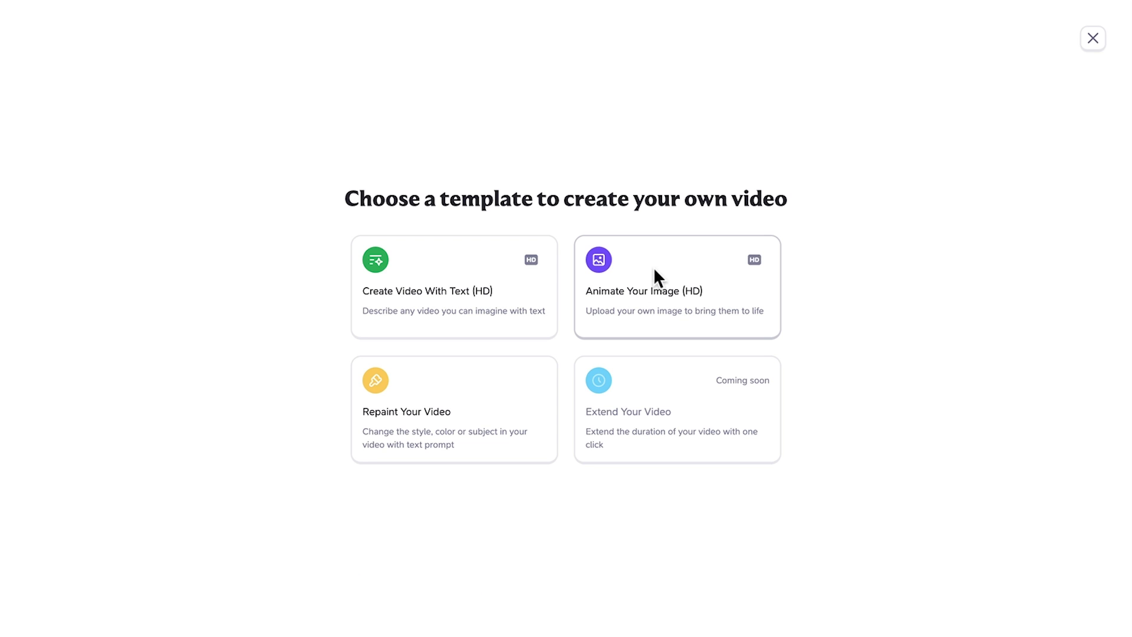
- Choose the Animate Your Image (HD) template to turn a photo into video
left_click(654, 268)
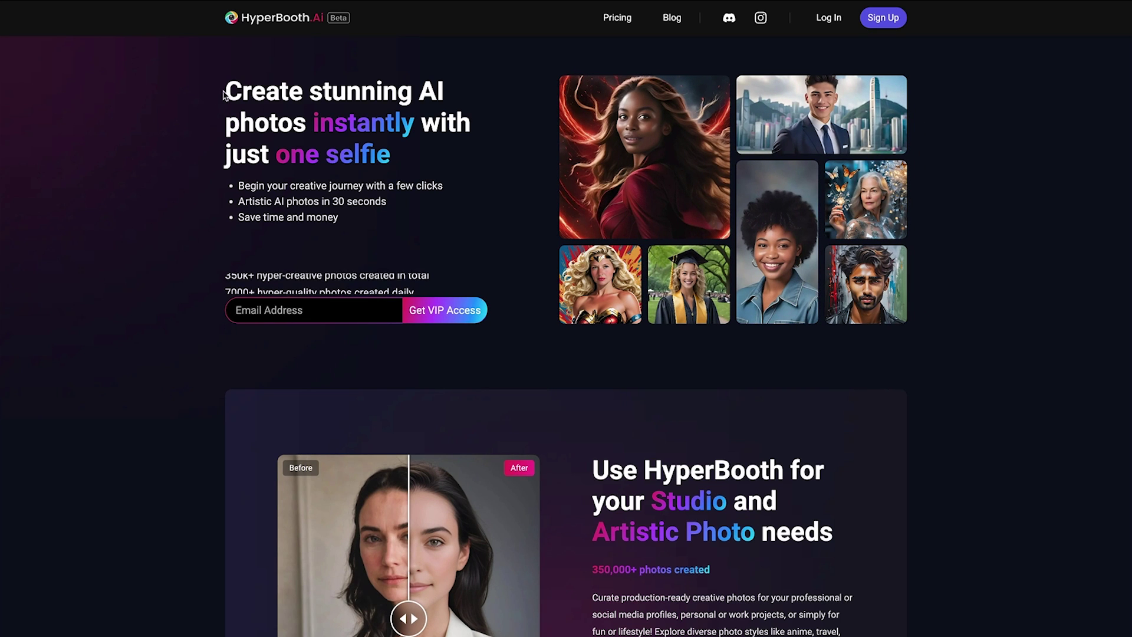
- Generate Professional Urban Park Charm portraits from an uploaded photo and enlarge the first result
left_click_drag(226, 90, 412, 152)
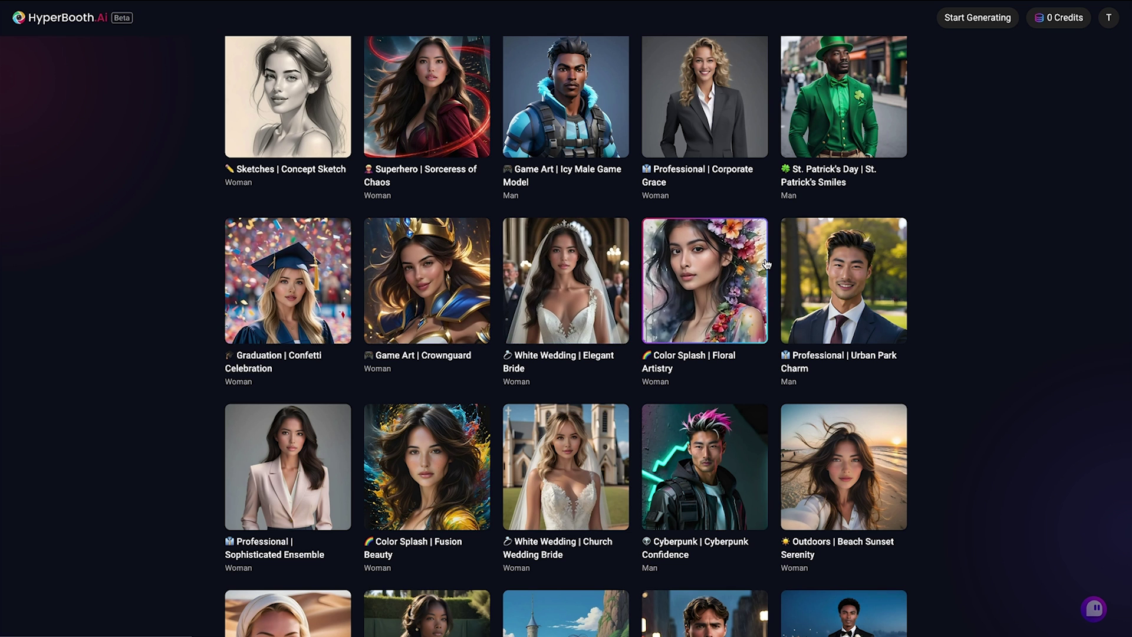
left_click(825, 277)
left_click(341, 317)
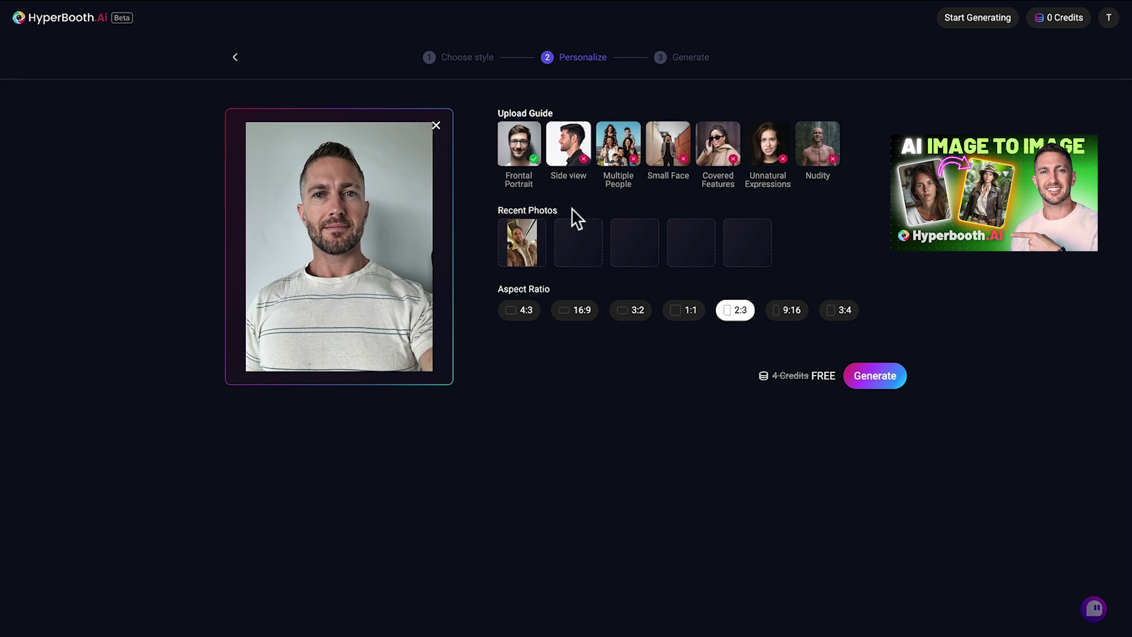
left_click(875, 377)
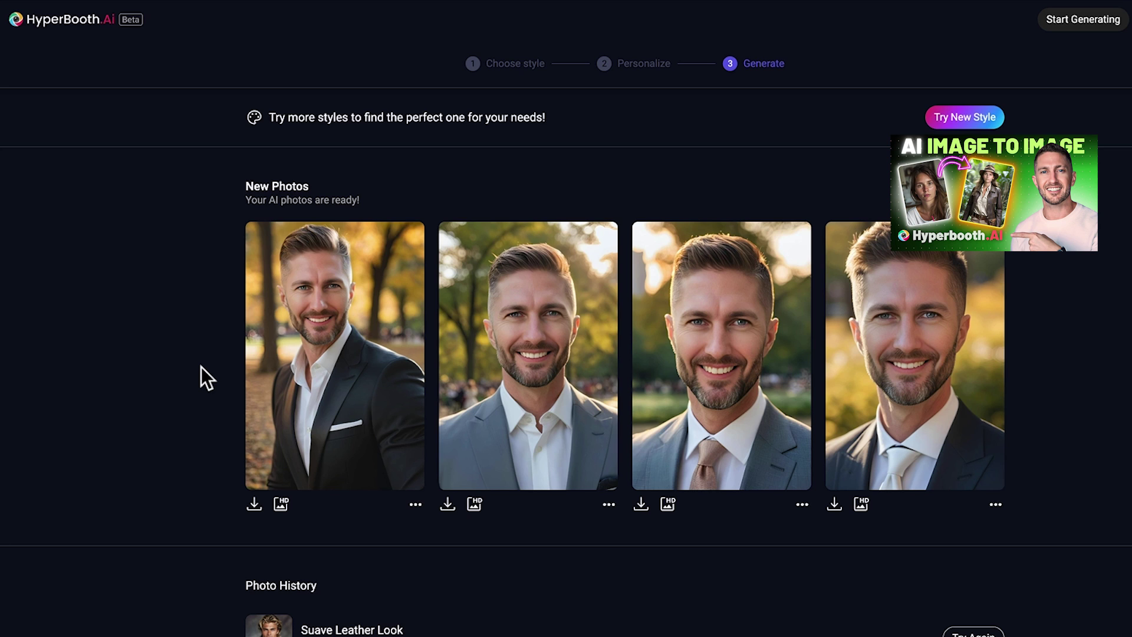
left_click(295, 355)
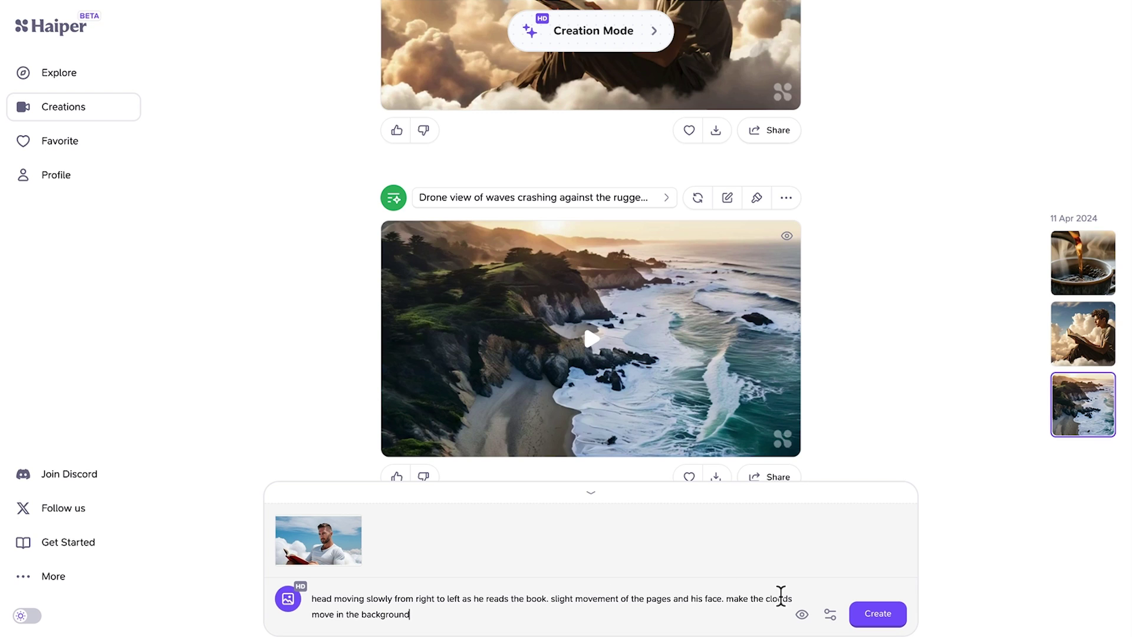
- Set the image-animation clip duration to 4 seconds in the generation settings
left_click(829, 614)
left_click(753, 565)
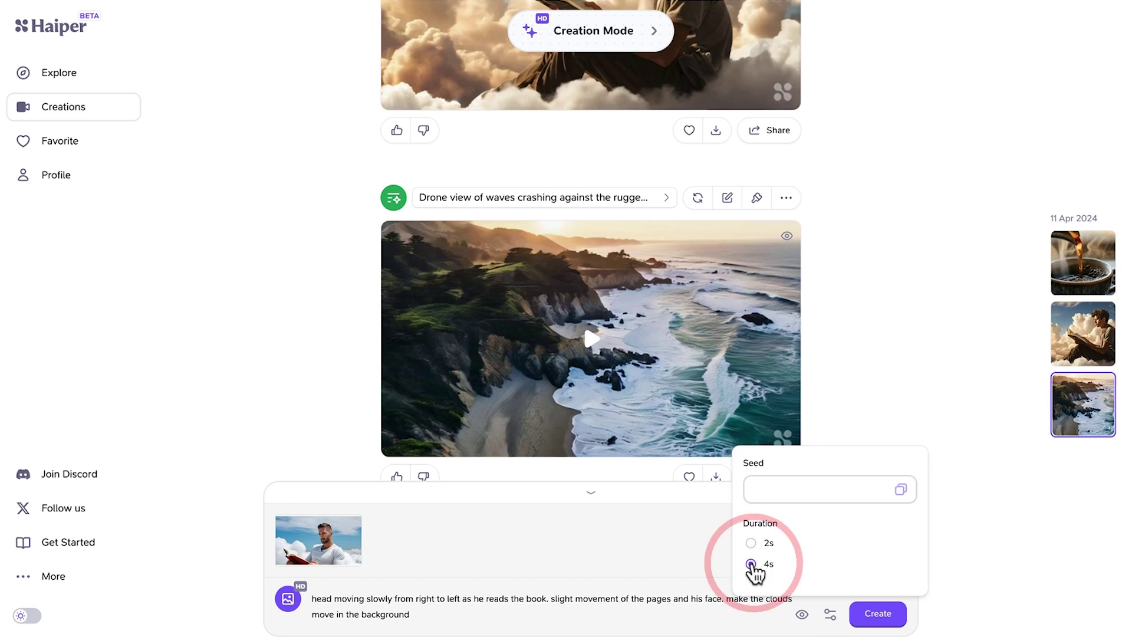
left_click(947, 543)
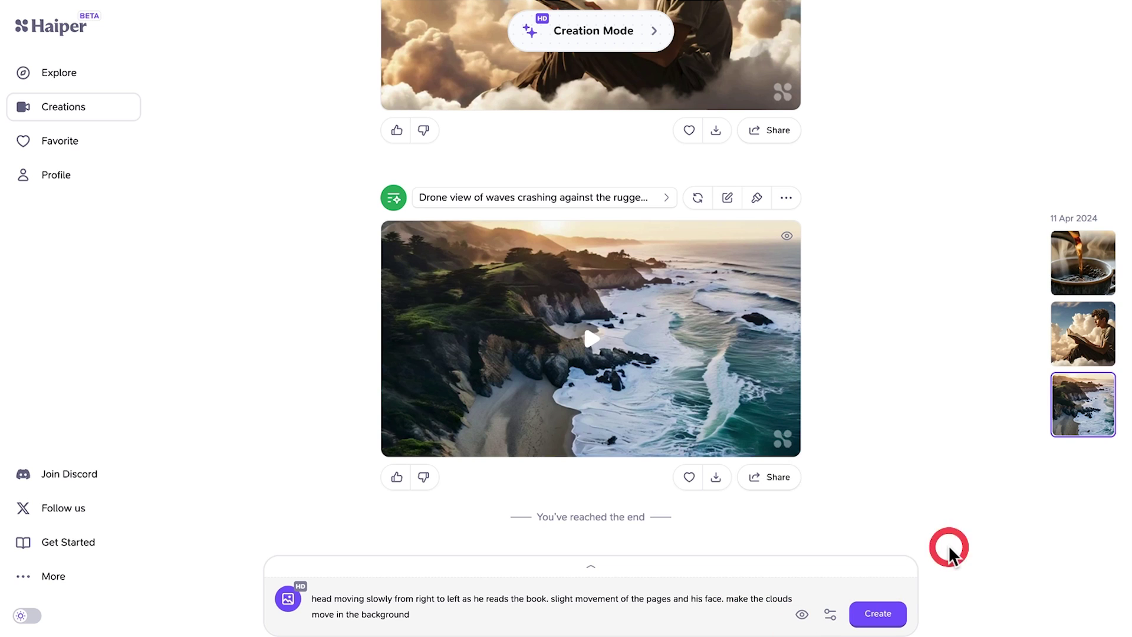
- Create the reading-man clips, play both results, and advance to the next sample video
left_click(878, 614)
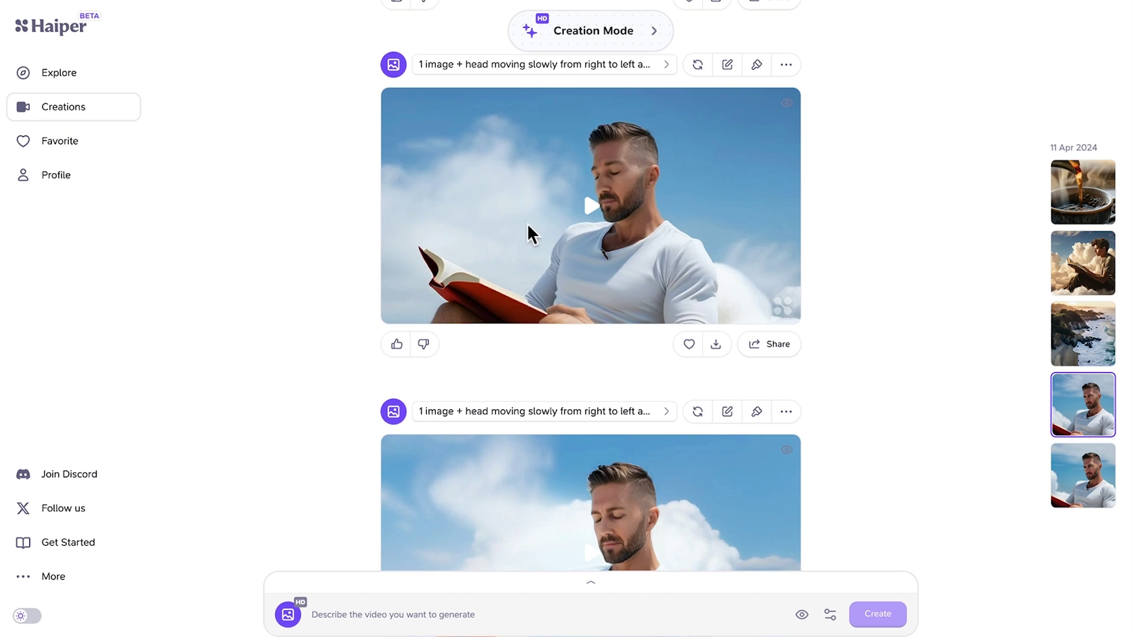
left_click(597, 205)
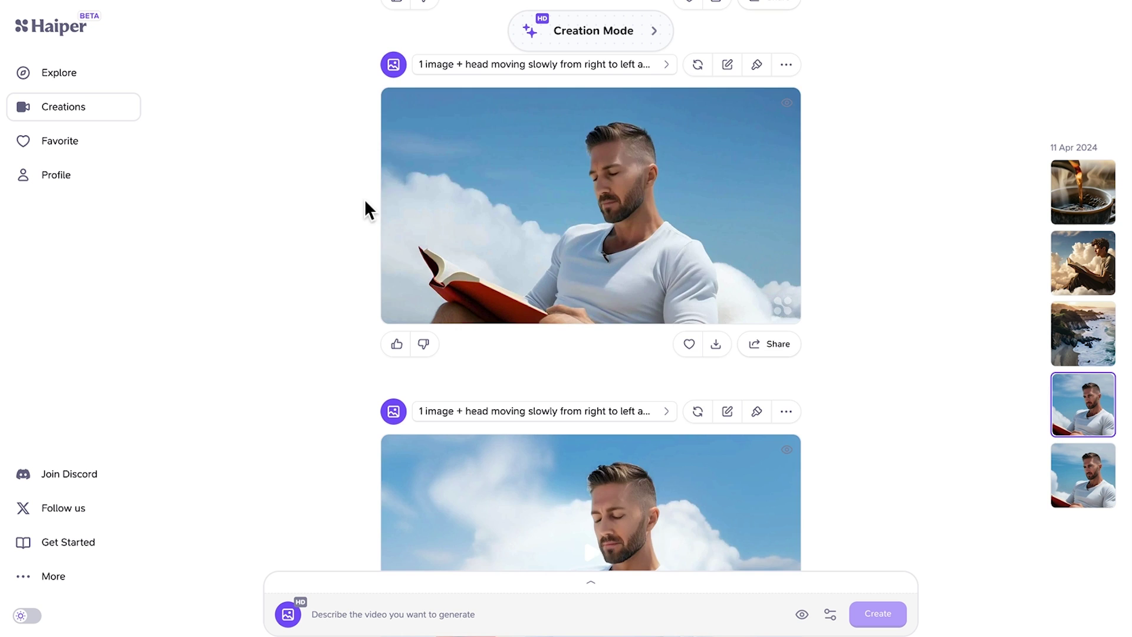
scroll(369, 324, "down", 4)
left_click(591, 341)
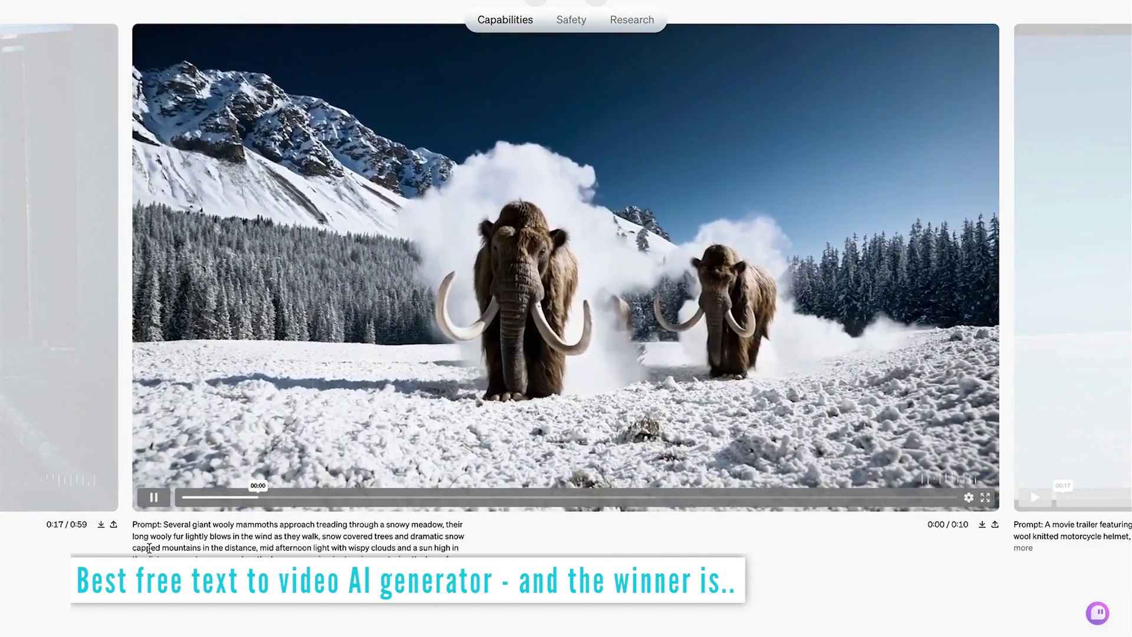
left_click(1054, 274)
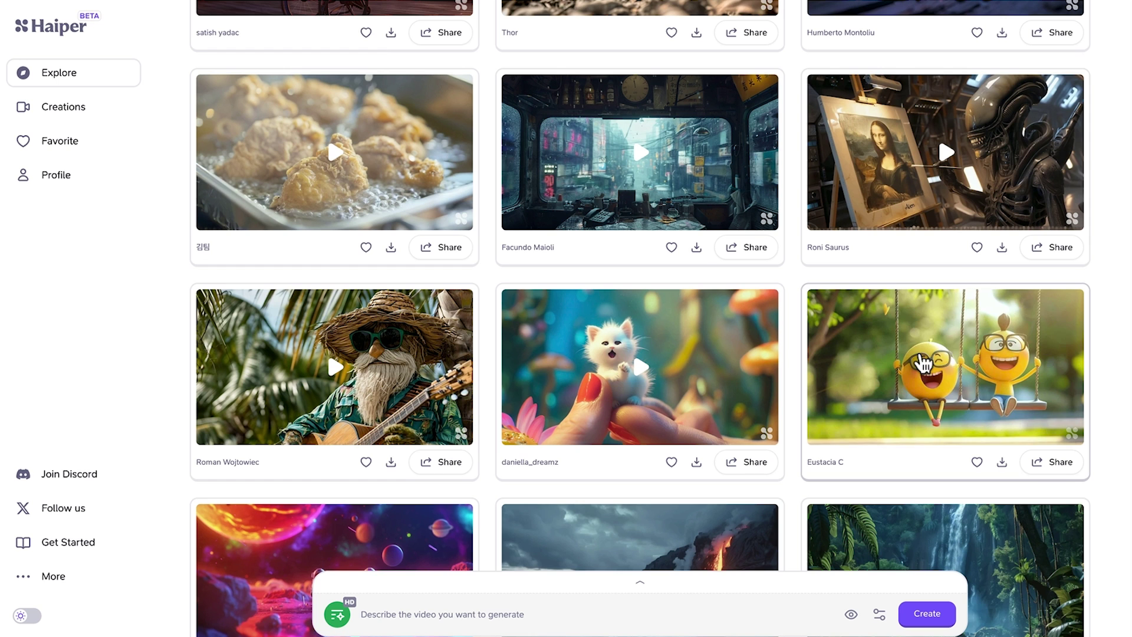
- Send the reading-man animation and the coffee-pouring close-up prompt off for generation
scroll(943, 346, "down", 5)
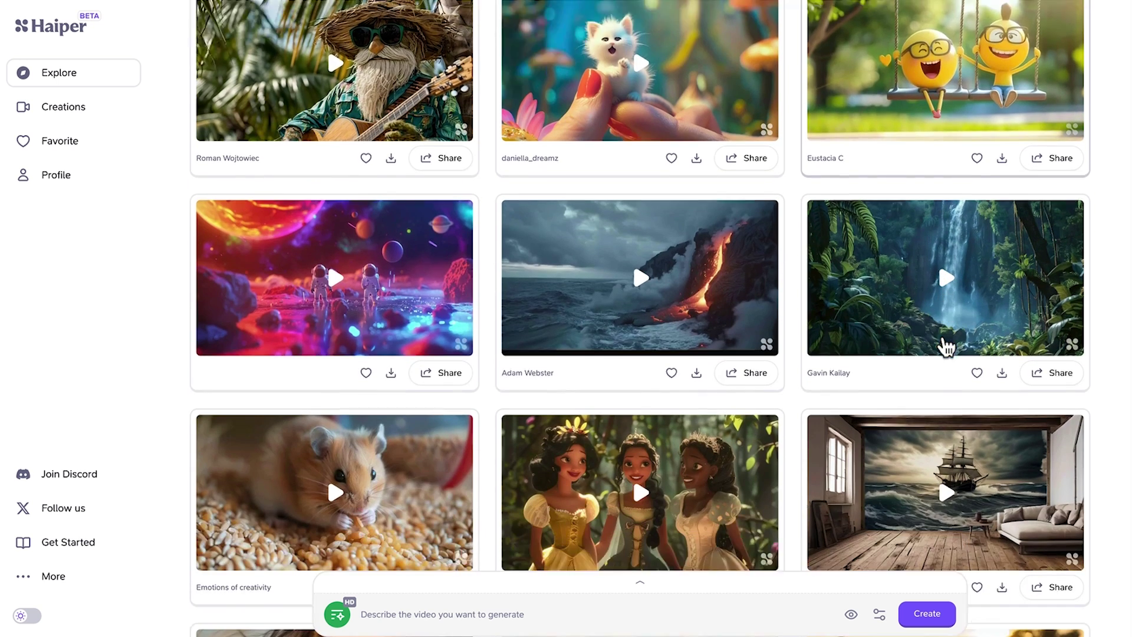
scroll(945, 347, "down", 2)
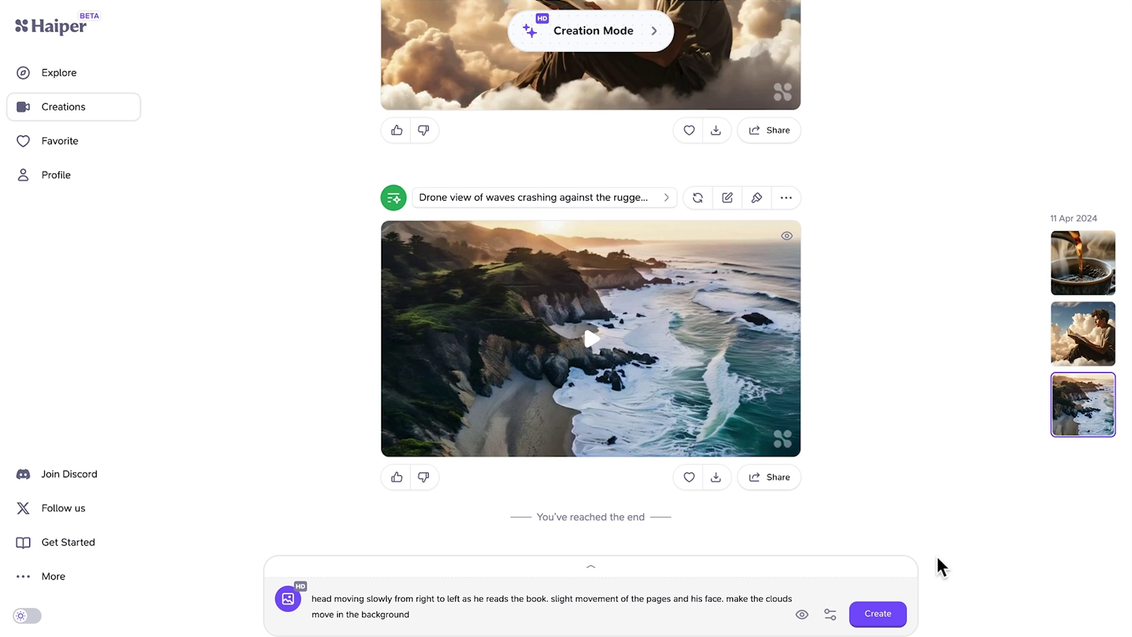
left_click(883, 615)
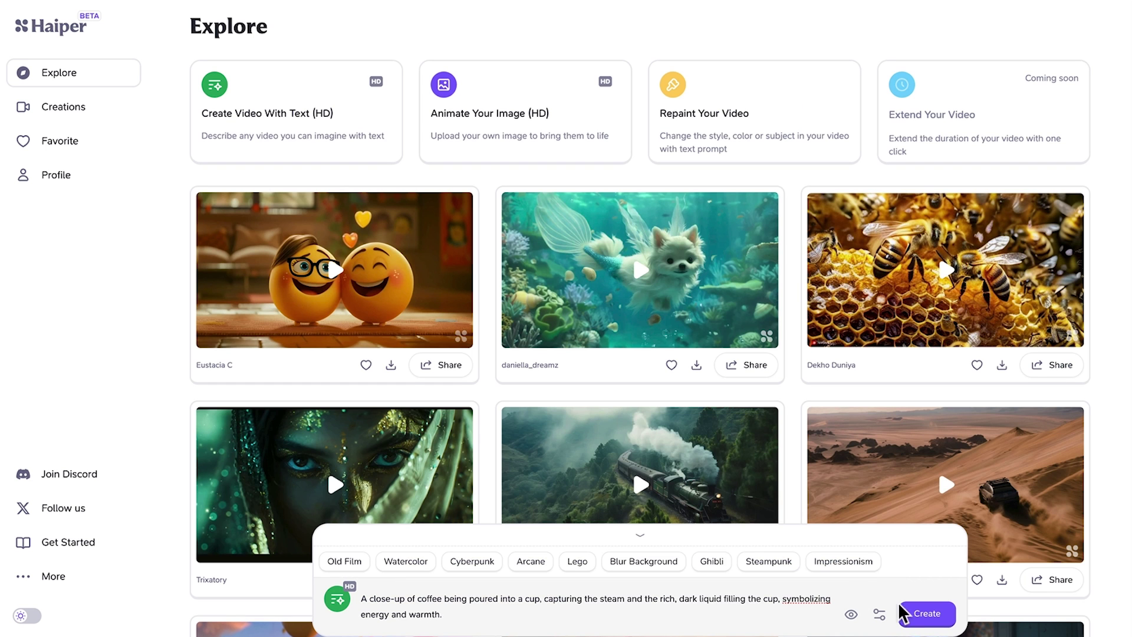
left_click(916, 615)
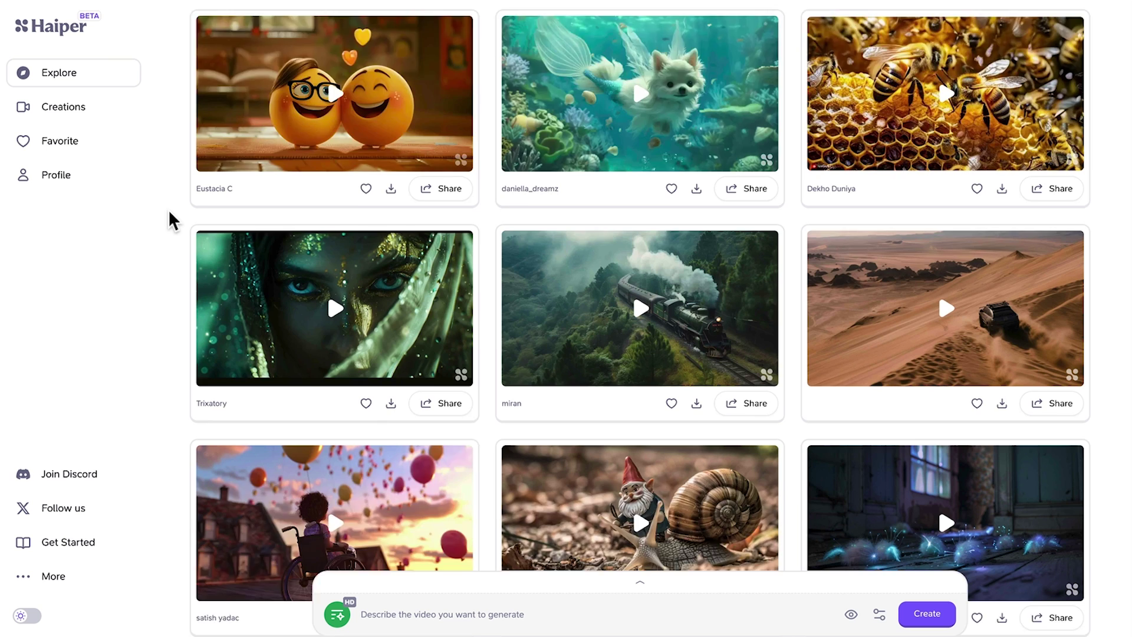
- Scroll the Explore grid past community clips like a gnome riding a snail and an alien painting the Mona Lisa
scroll(285, 133, "down", 3)
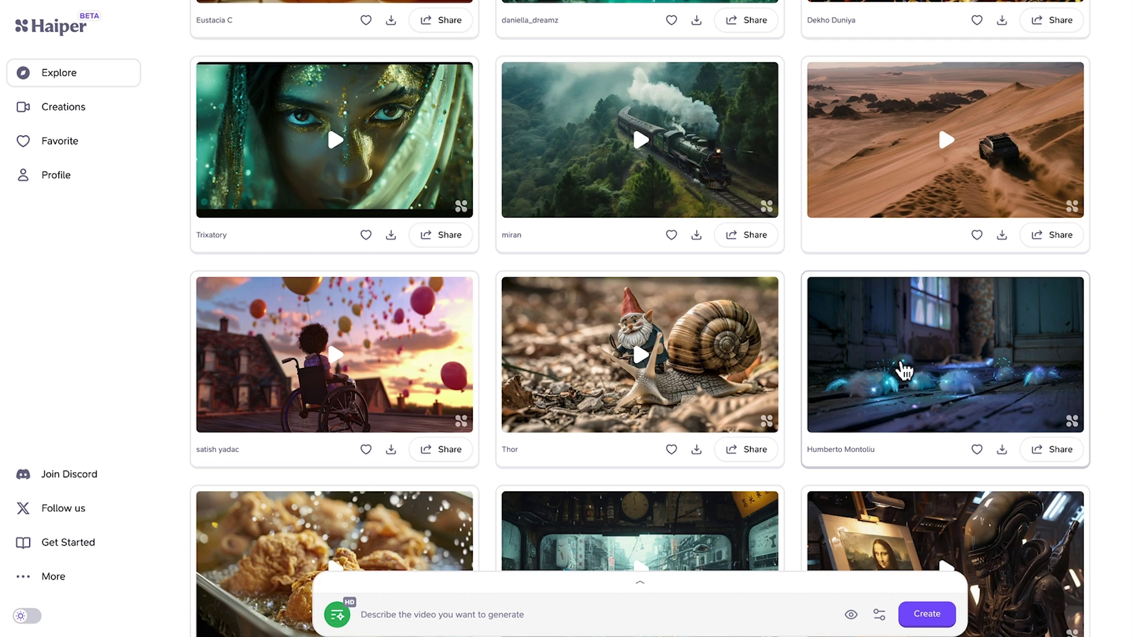
scroll(896, 371, "down", 1)
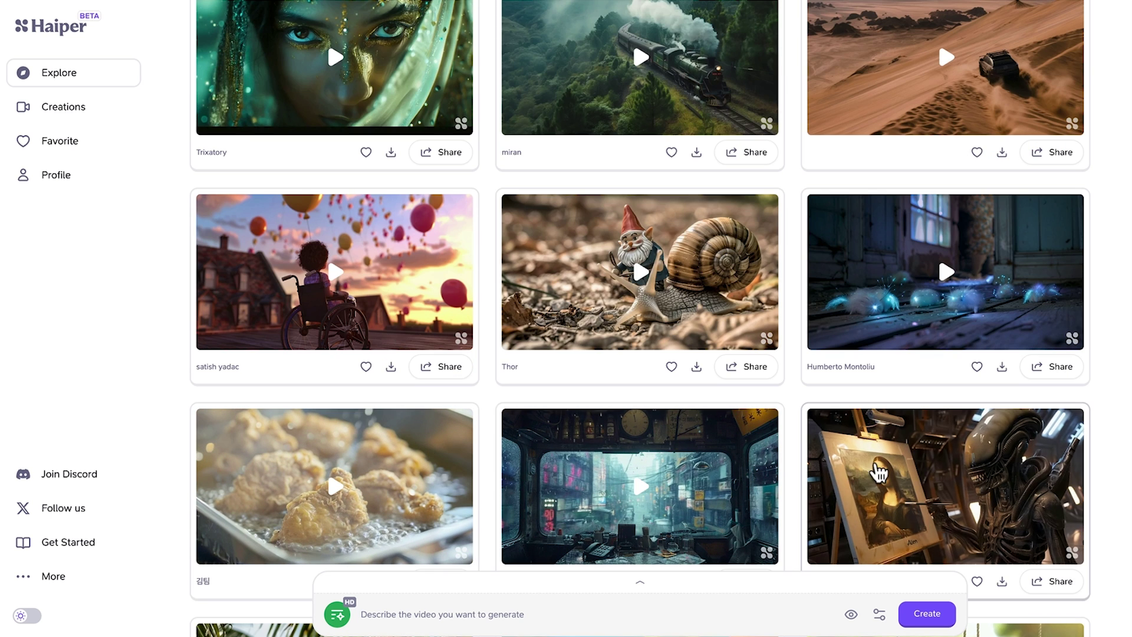
scroll(885, 469, "down", 4)
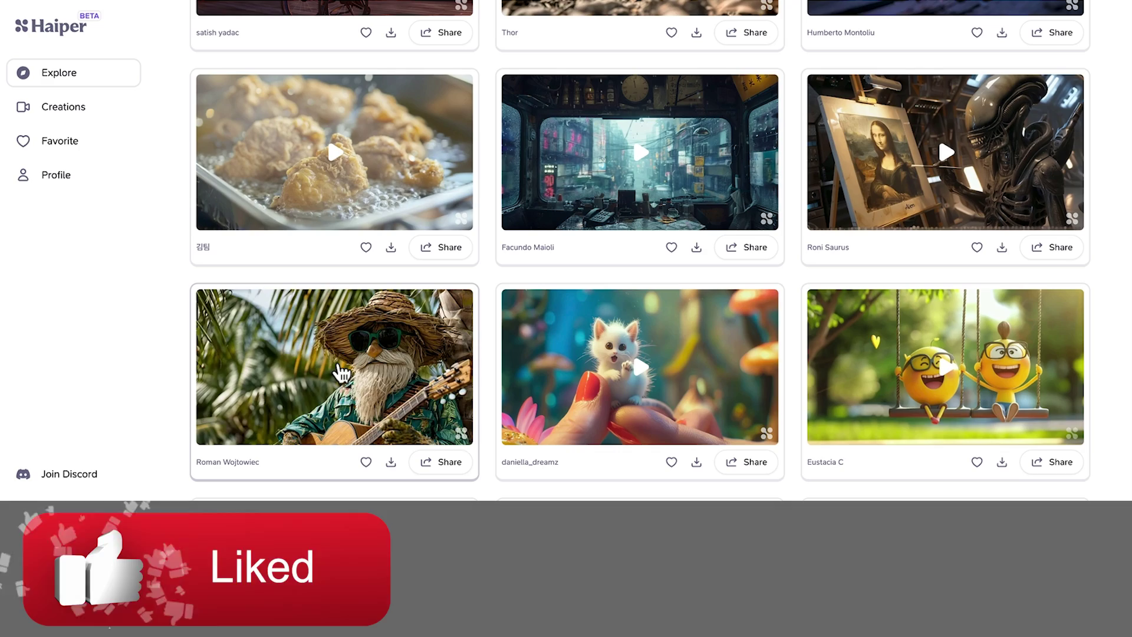